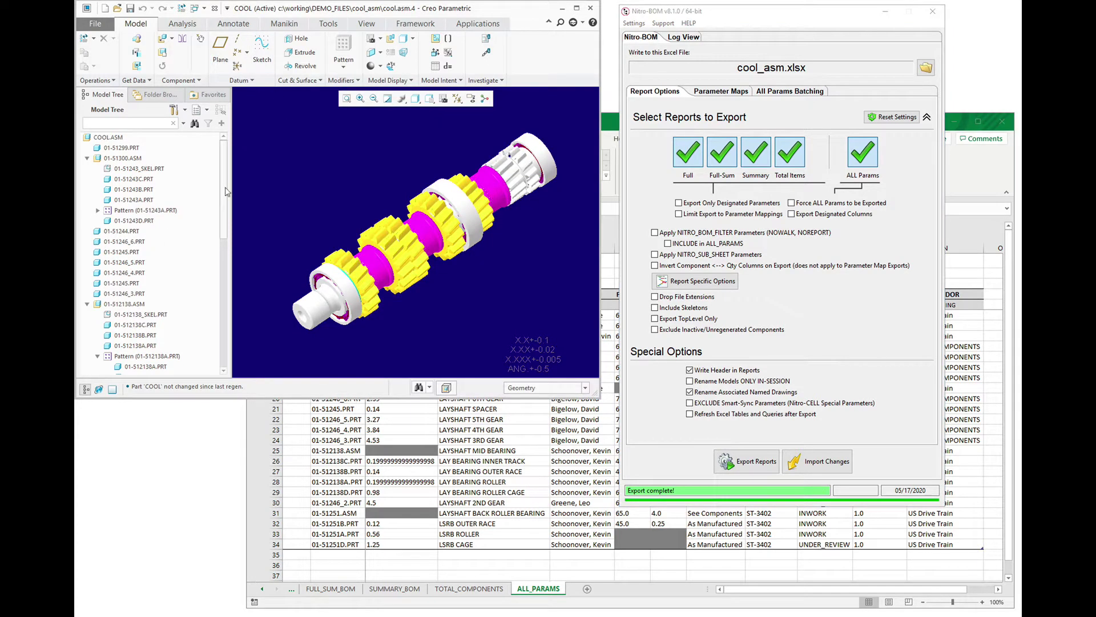
Export the cool.asm reports with Export TopLevel Only enabled and view the FULL_BOM sheet.
scroll(221, 223, down, 1)
scroll(221, 223, up, 1)
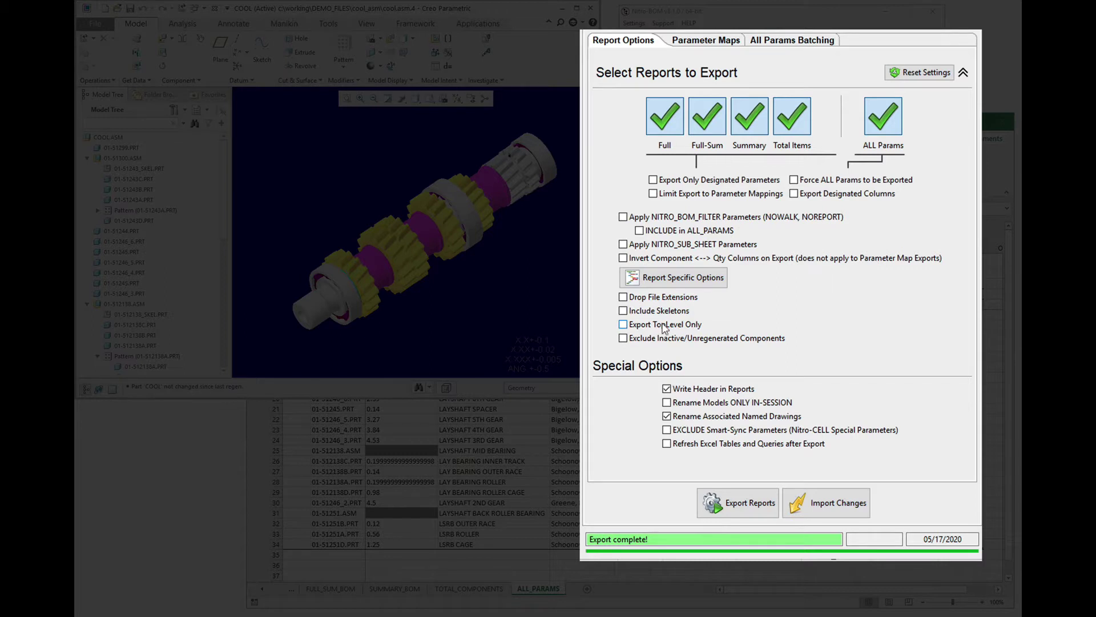
click(663, 324)
click(735, 501)
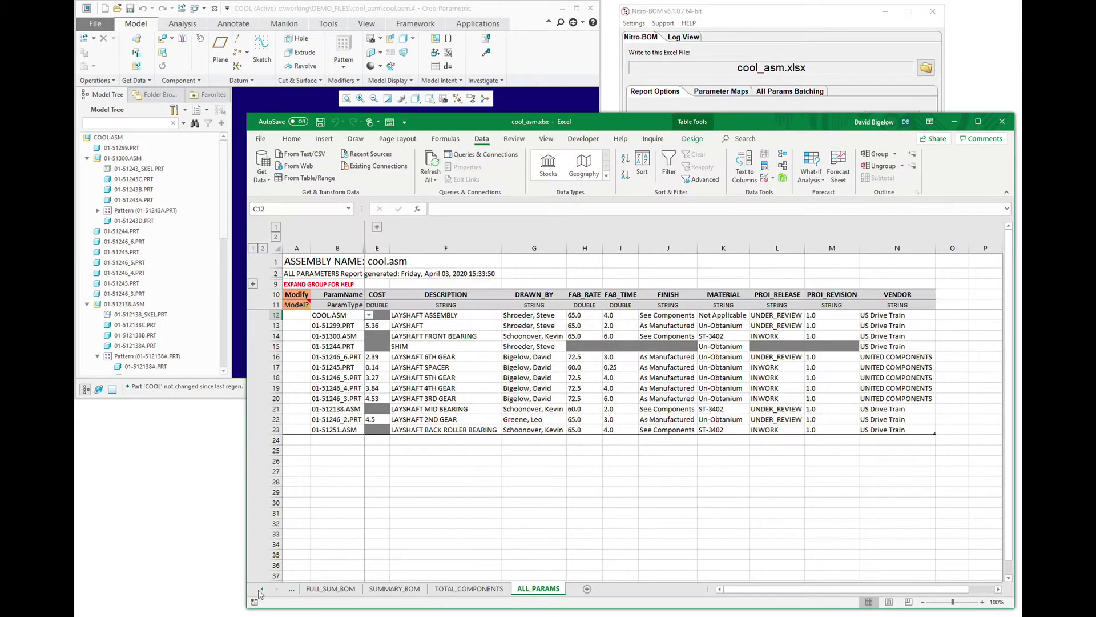
click(261, 588)
click(322, 588)
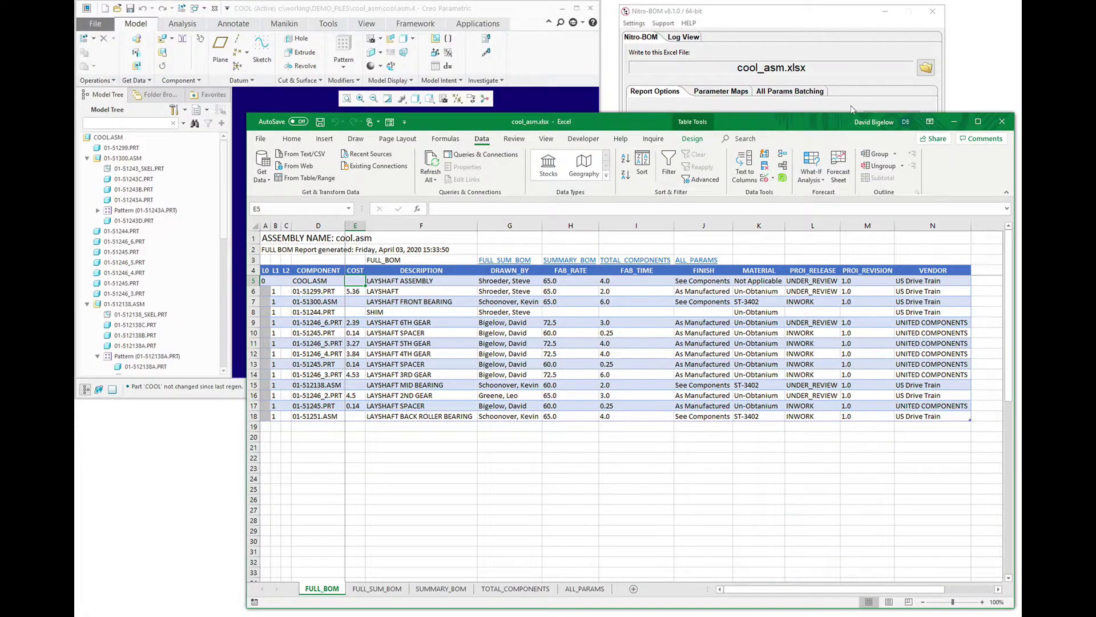
Turn off Export TopLevel Only and re-export the full multi-level reports.
click(853, 108)
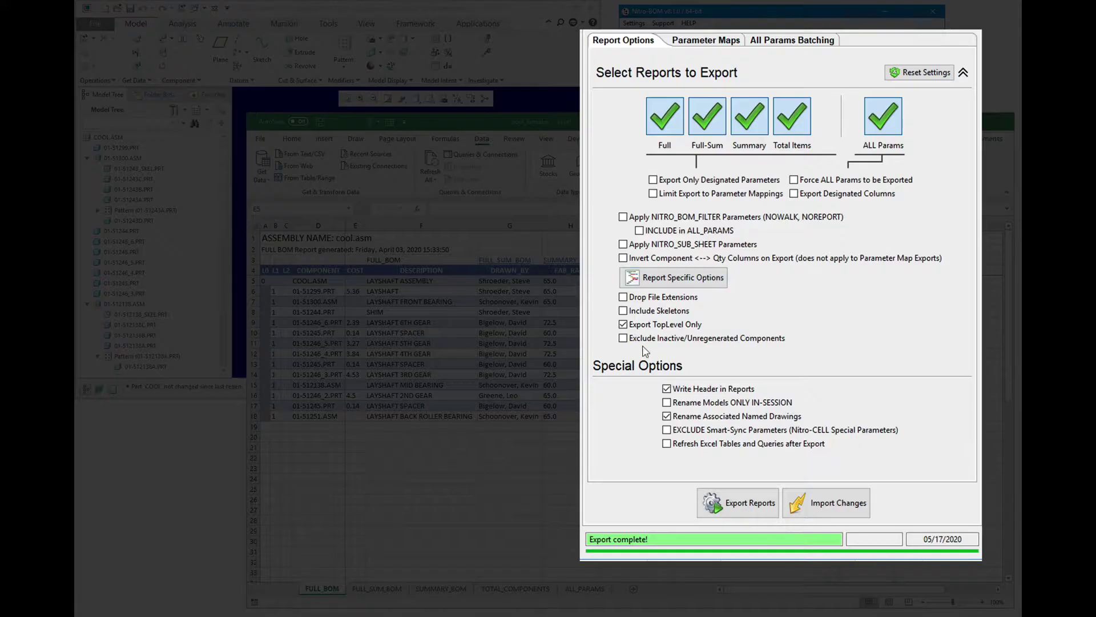
click(645, 327)
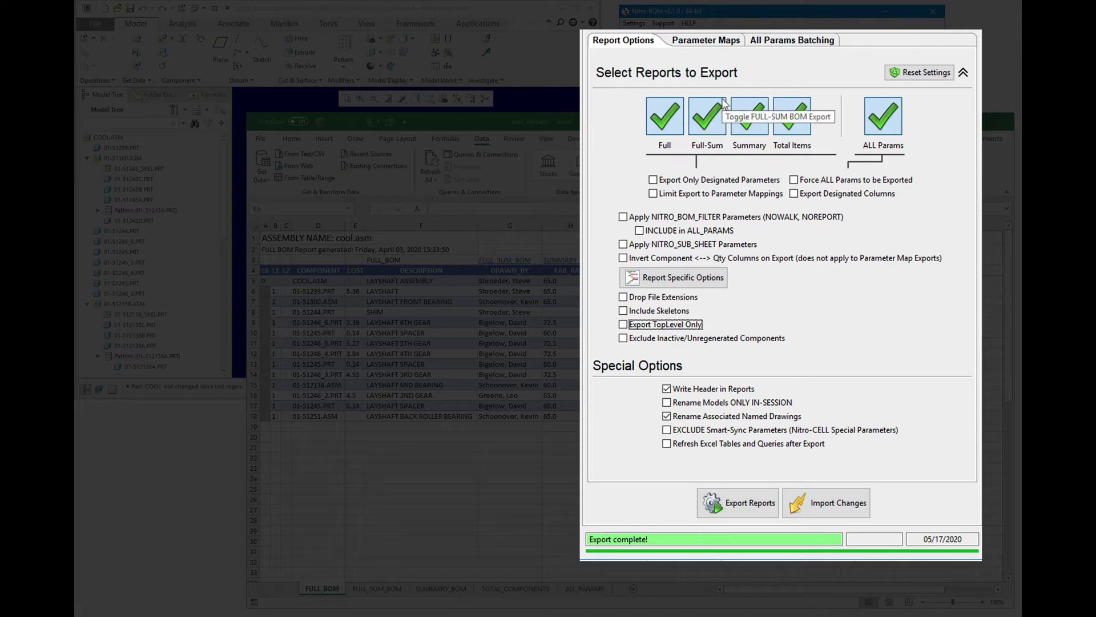
click(726, 494)
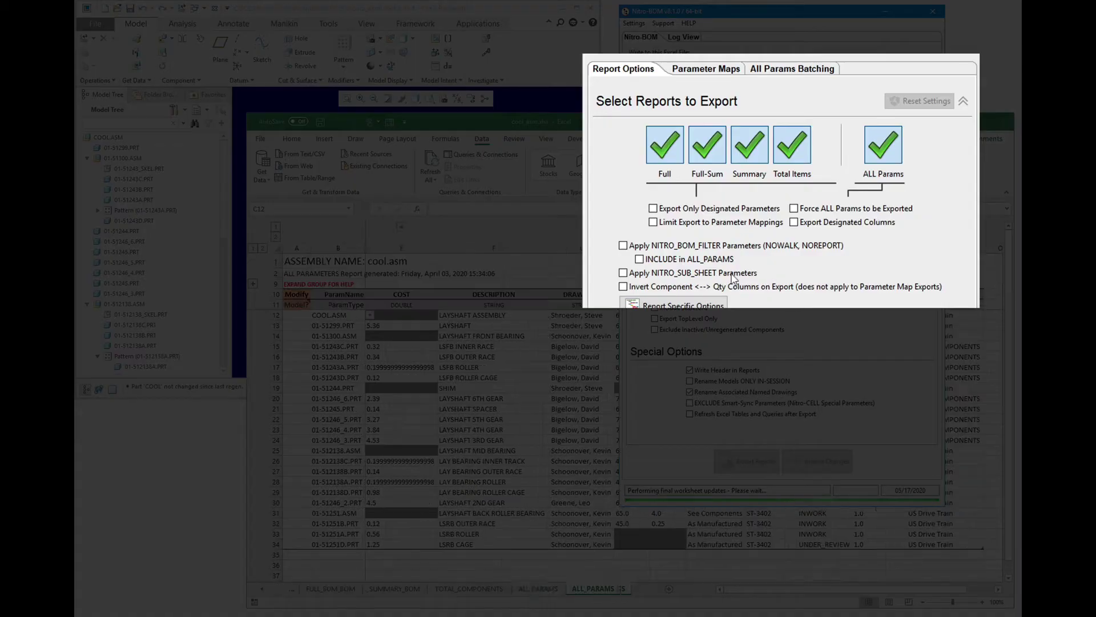
Enable Apply NITRO_BOM_FILTER Parameters and INCLUDE in ALL_PARAMS.
click(810, 248)
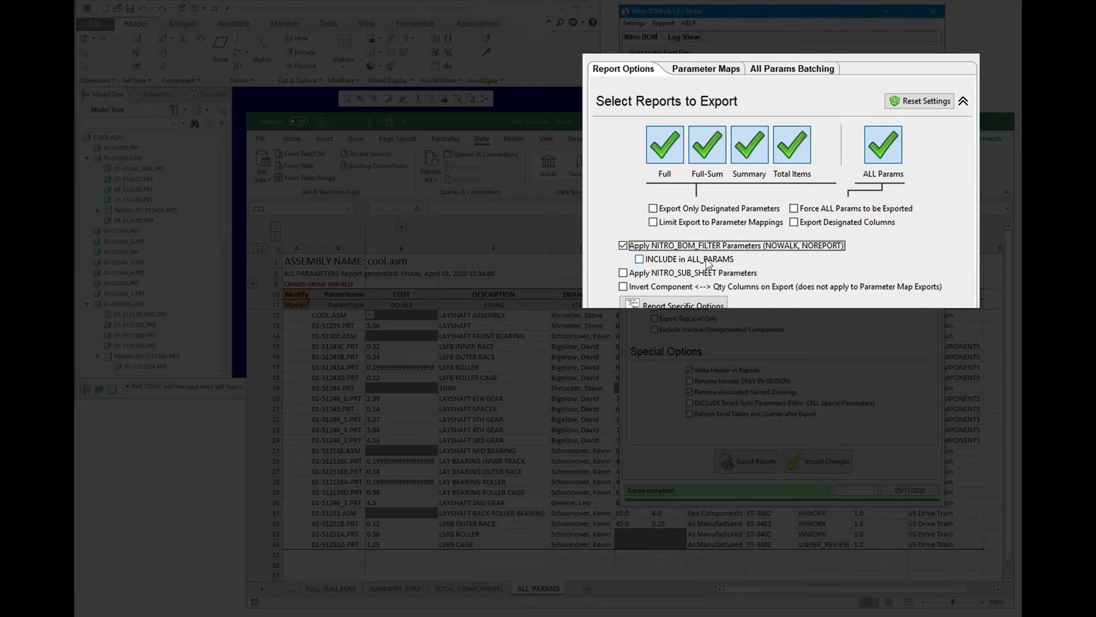
click(707, 260)
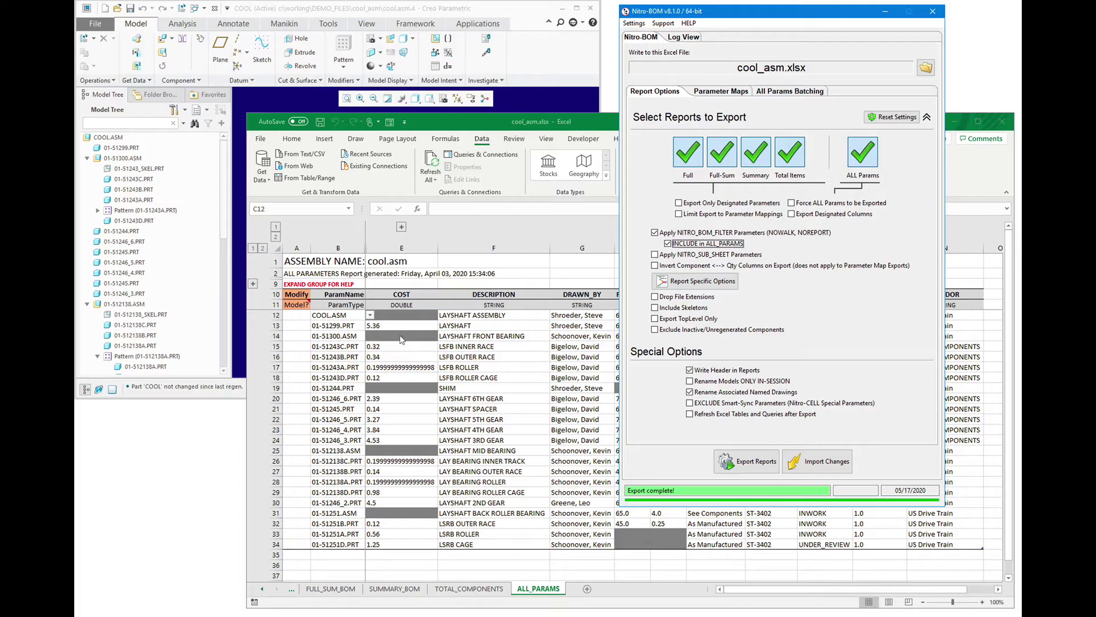
click(439, 236)
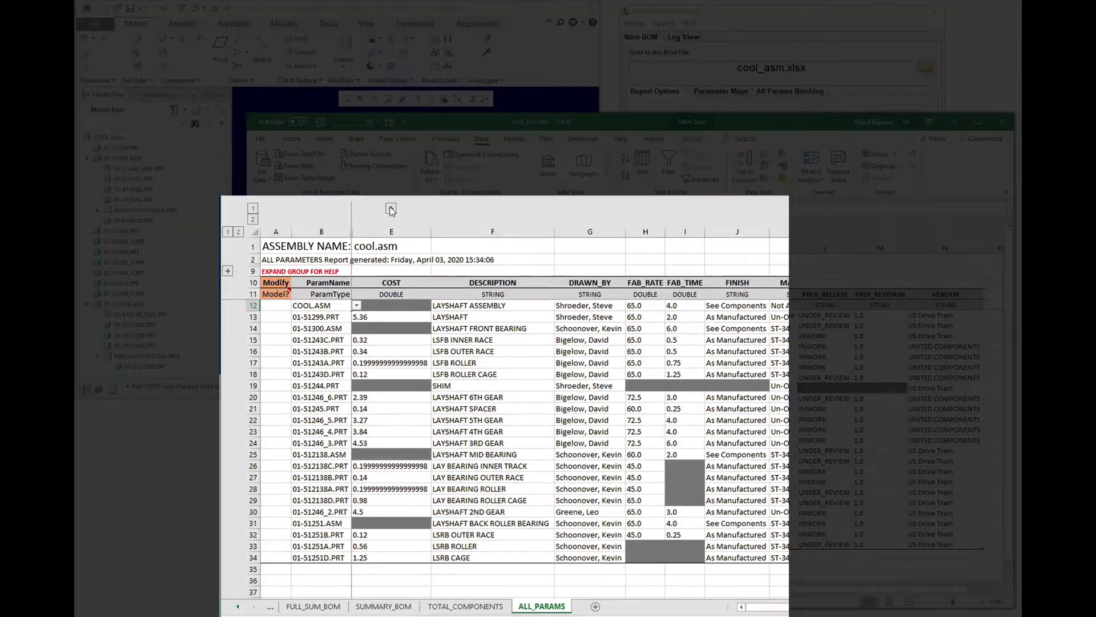
Expand the hidden column and row groups, and set 01-51300.ASM's filter in C14 to NOWALK, flagged with x.
click(401, 226)
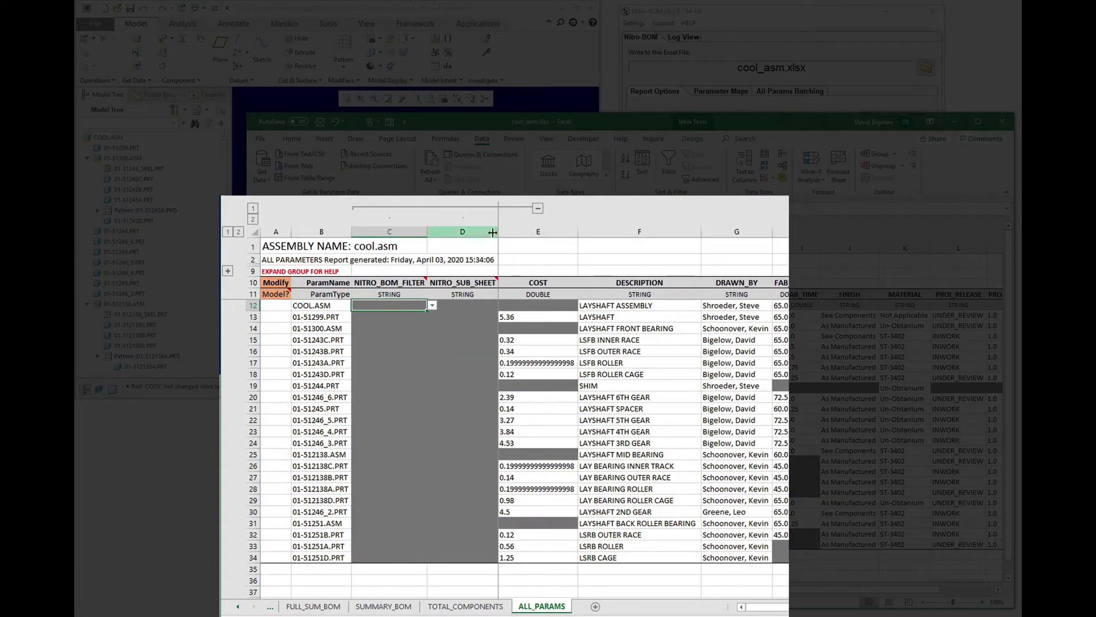
click(227, 273)
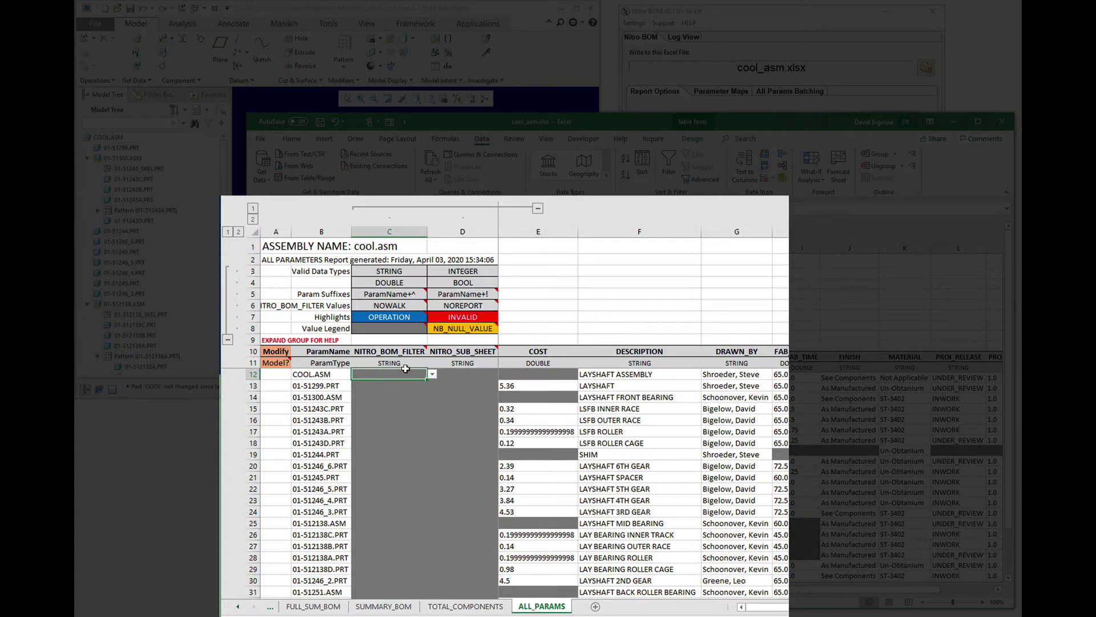
click(364, 395)
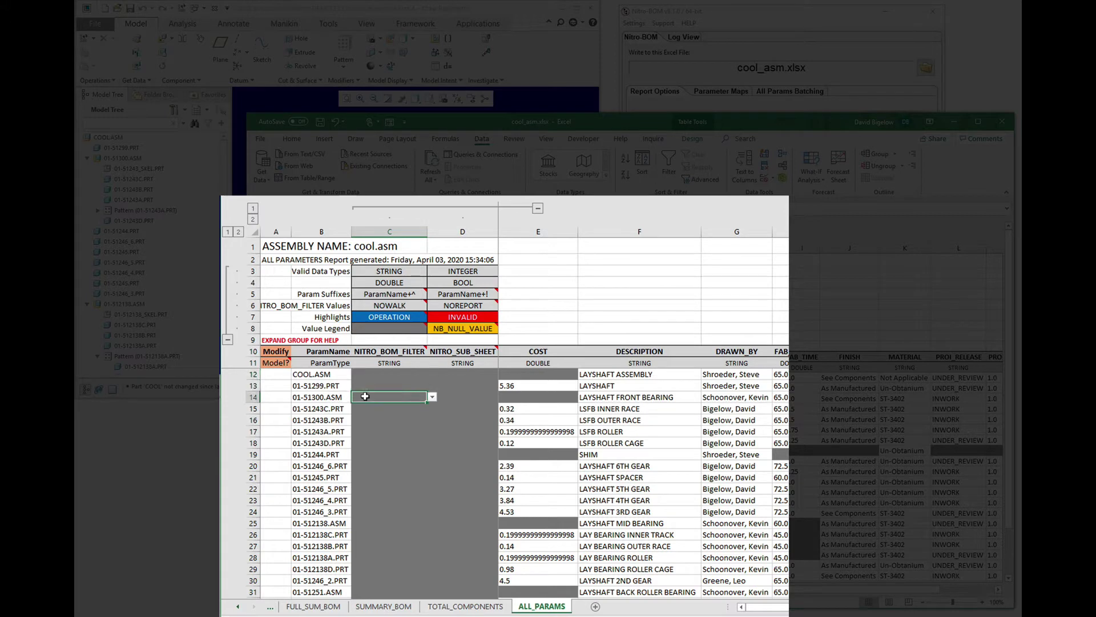
click(433, 398)
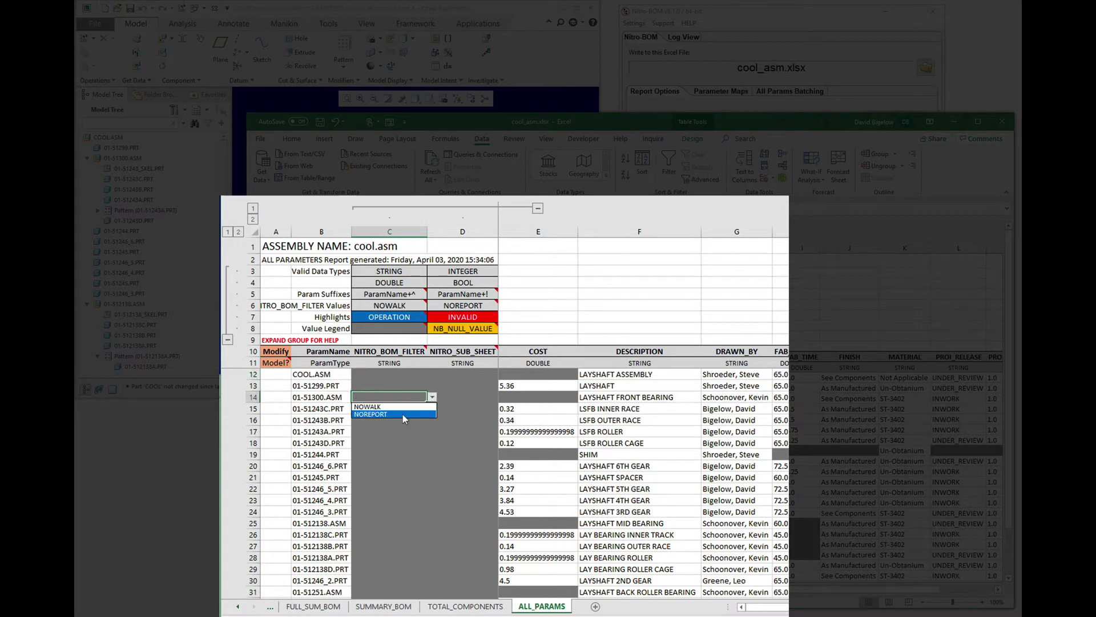
click(364, 407)
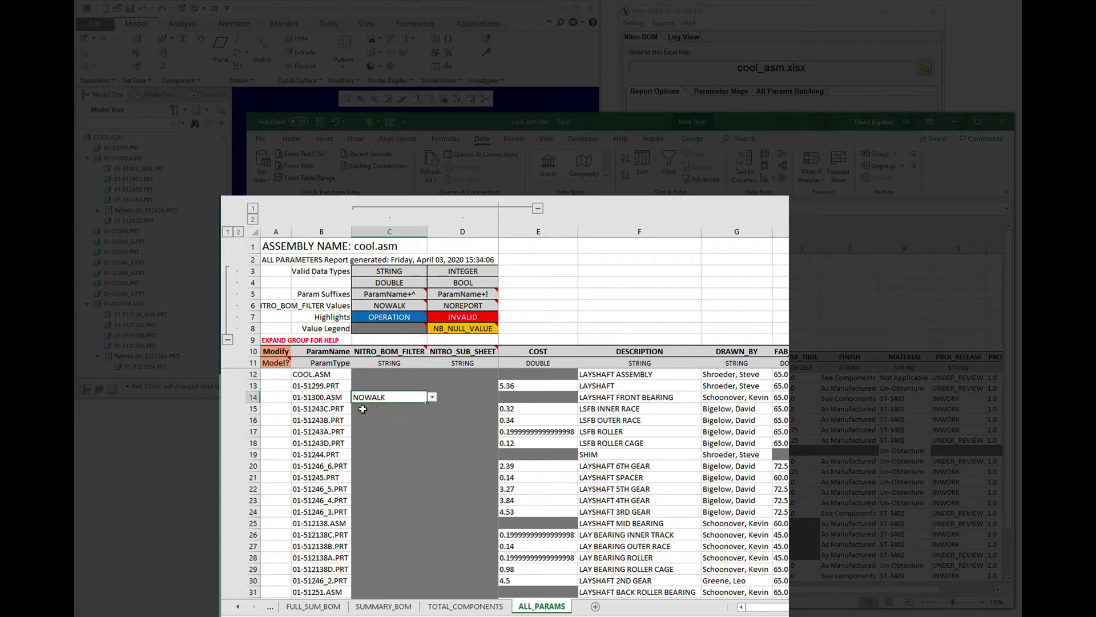
click(275, 400)
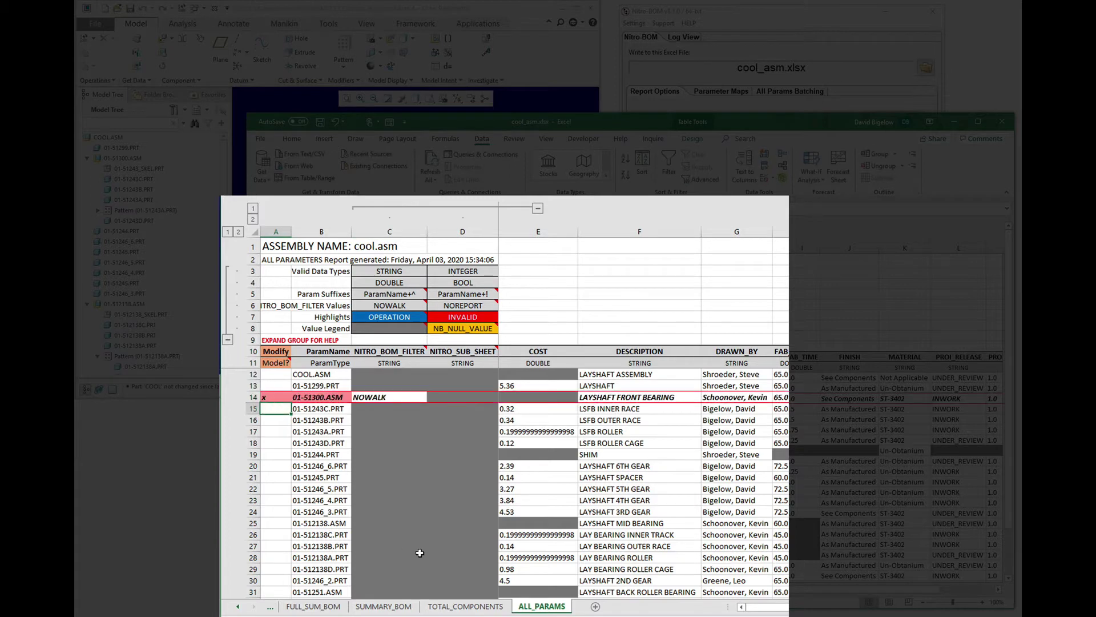
Mark rows 32–34 as modified with x in column A.
scroll(379, 526, down, 2)
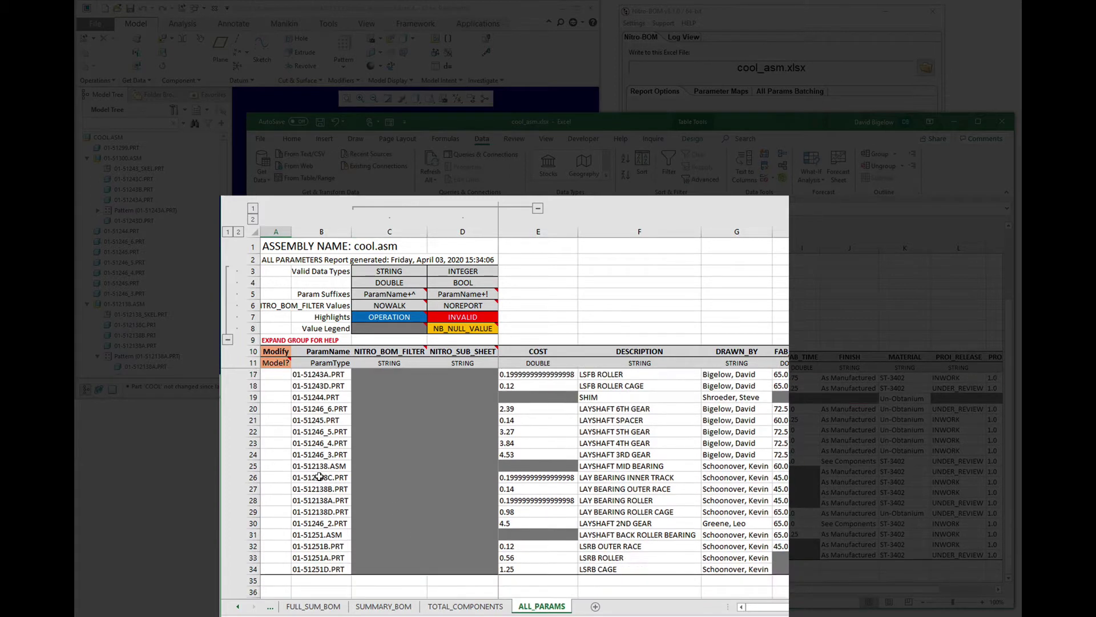
click(273, 546)
text(x)
key(Return)
text(x)
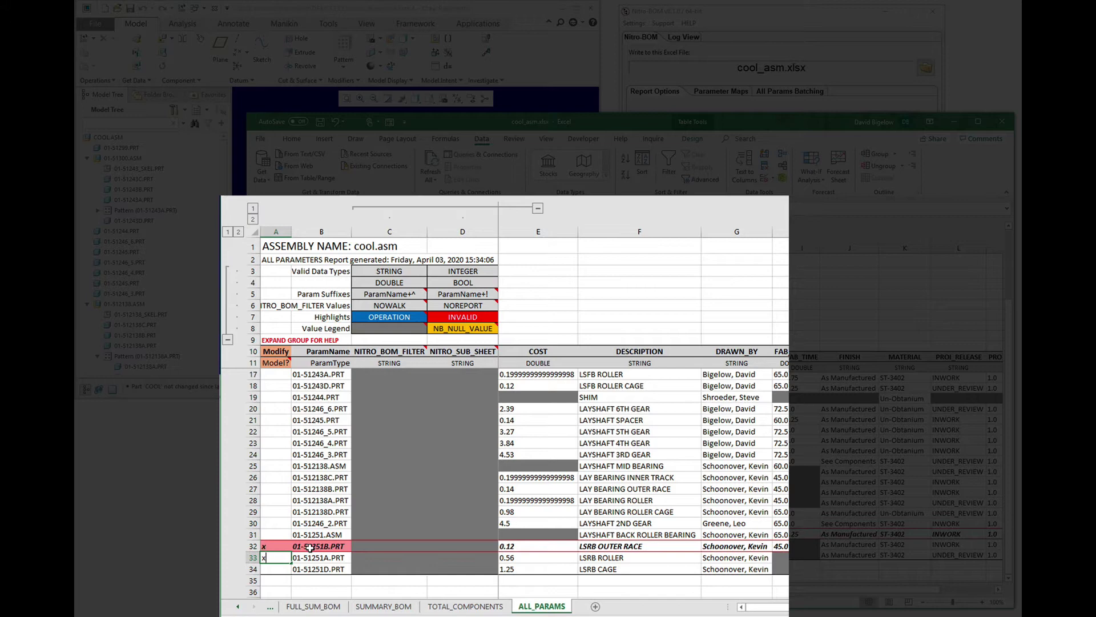
key(Return)
text(x)
click(366, 524)
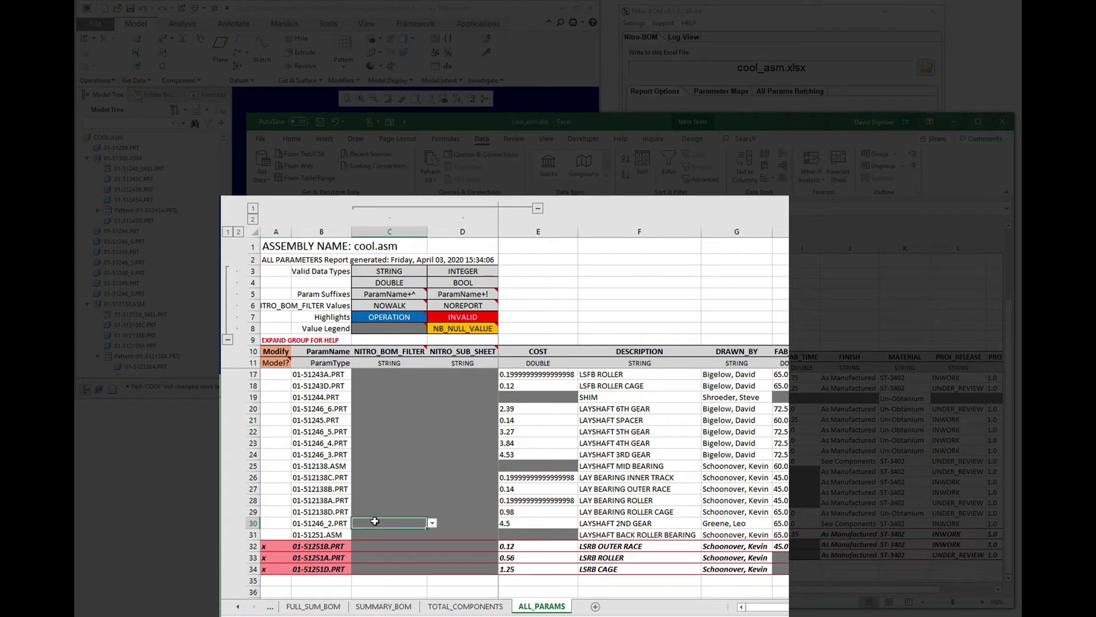
Set the filter in C32:C34 to NOREPORT for the three LSRB parts.
click(414, 537)
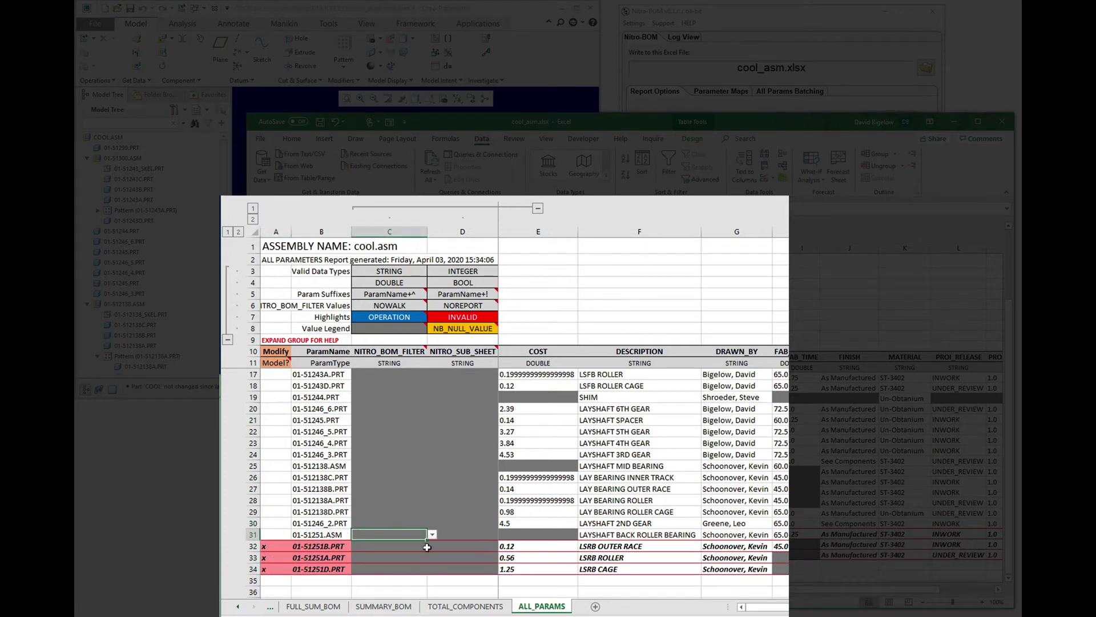
click(430, 547)
click(423, 547)
click(432, 546)
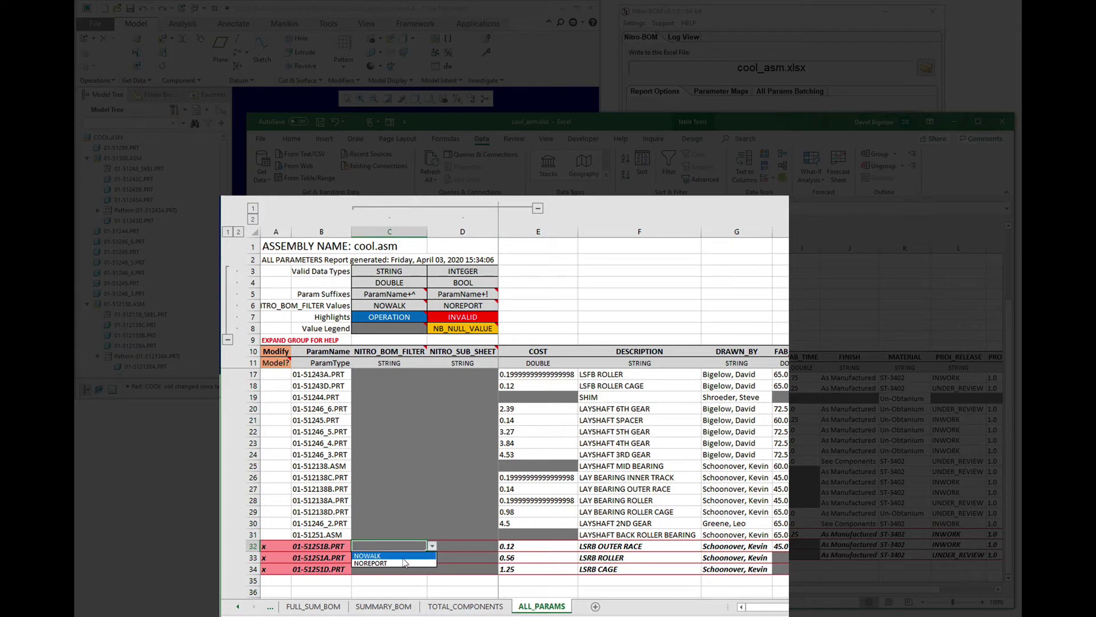
click(405, 562)
key(ctrl+c)
click(384, 559)
key(ctrl+v)
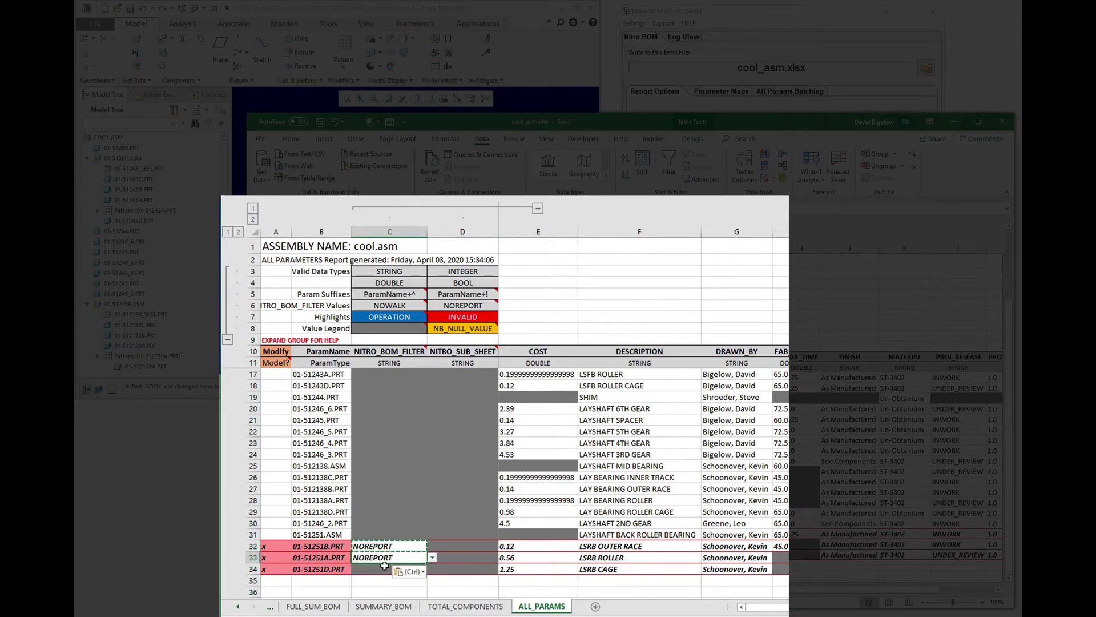
click(384, 566)
key(ctrl+v)
scroll(435, 479, up, 2)
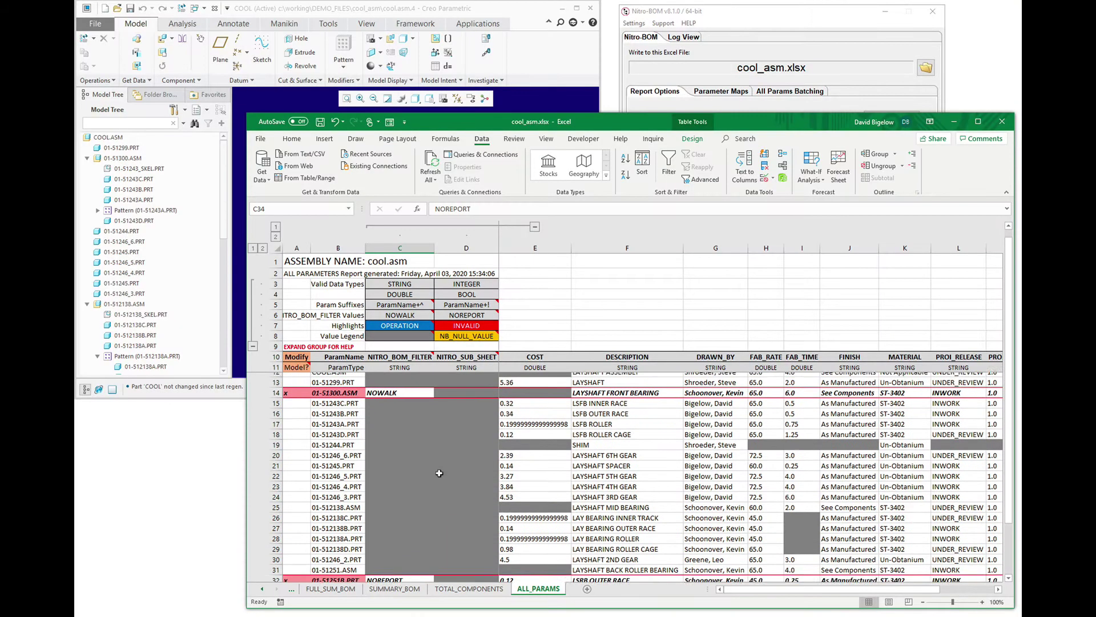
Import the NOWALK and NOREPORT filter values into the cool.asm model.
click(849, 108)
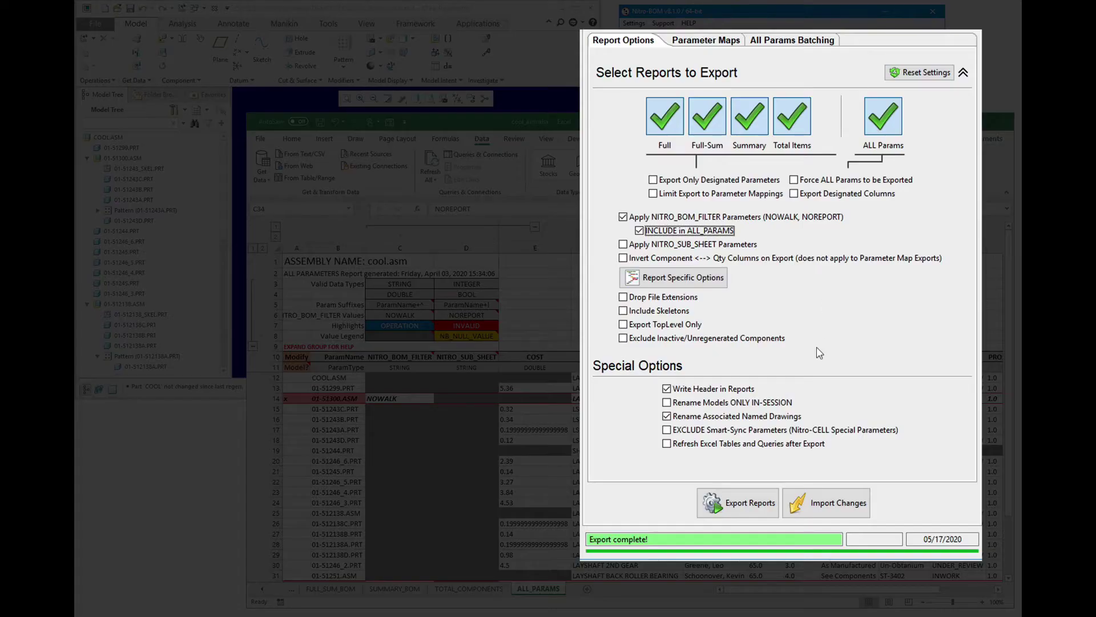
click(847, 507)
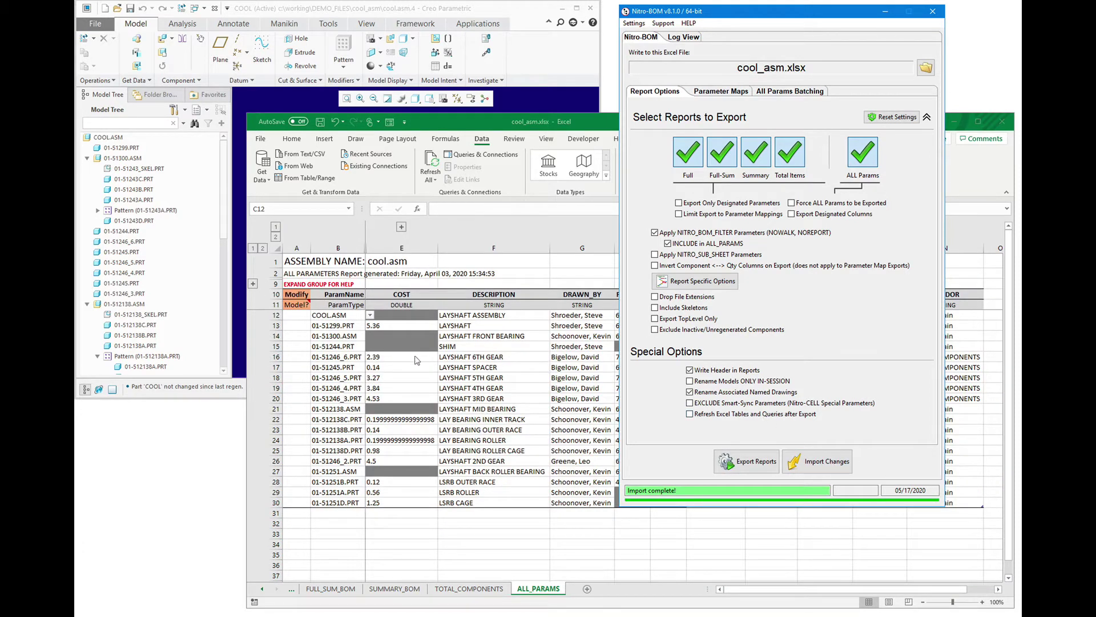
click(390, 495)
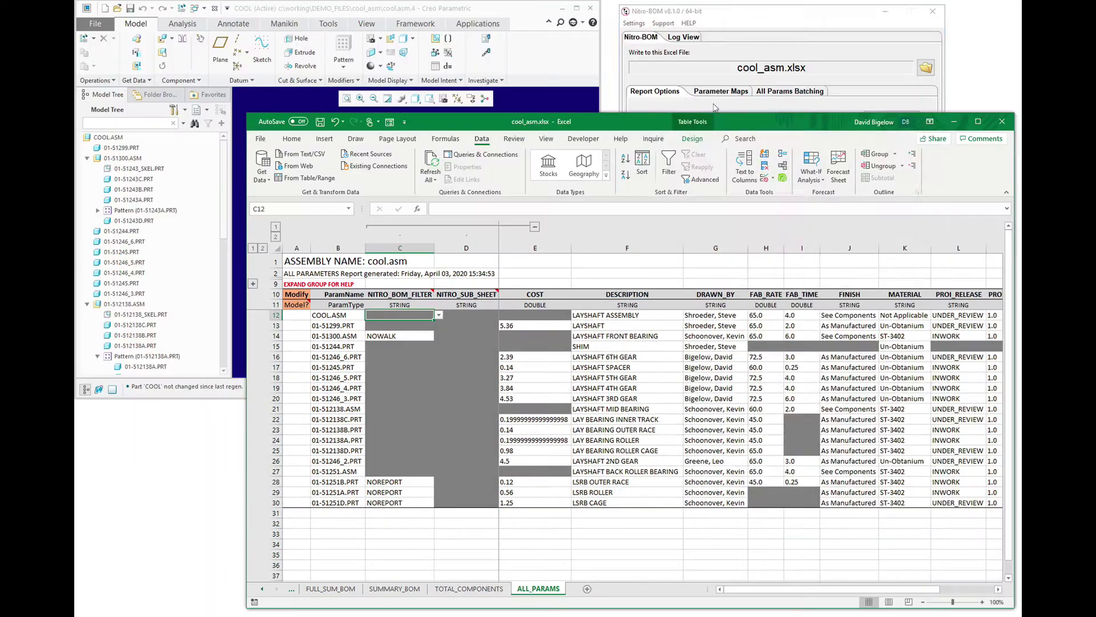
click(713, 108)
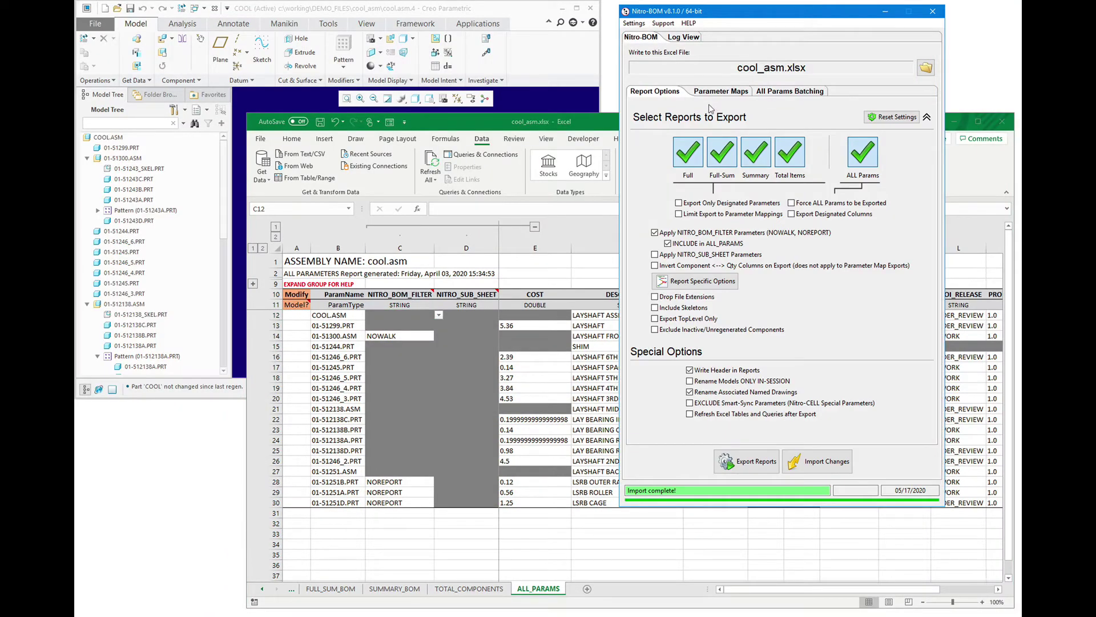
Review the FULL_BOM sheet, then export the BOM reports with filtering applied.
click(260, 594)
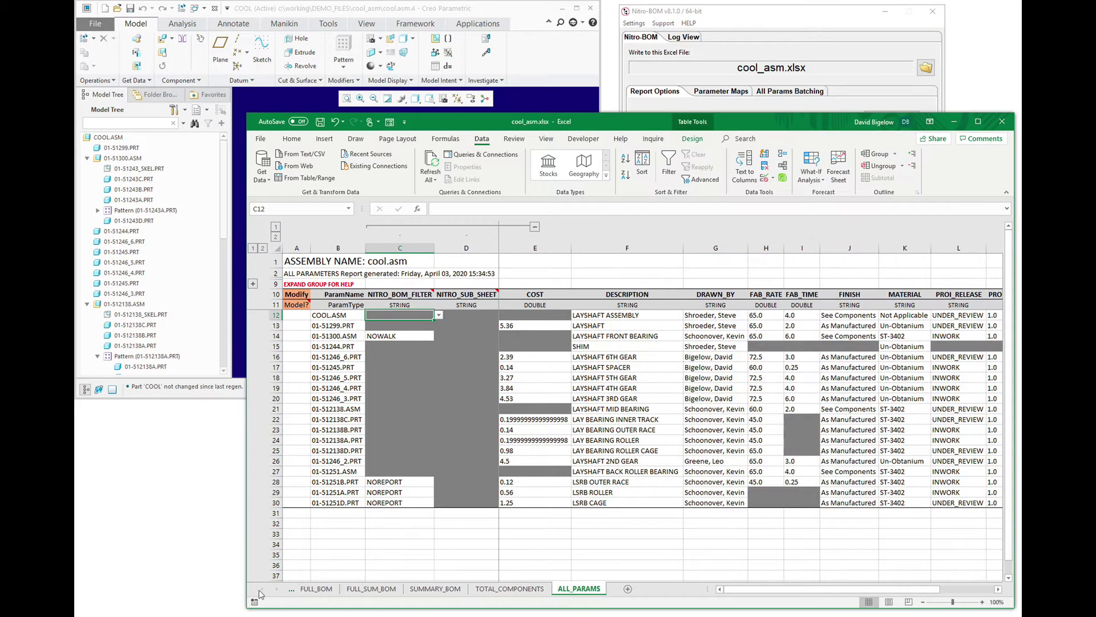
click(262, 589)
click(322, 588)
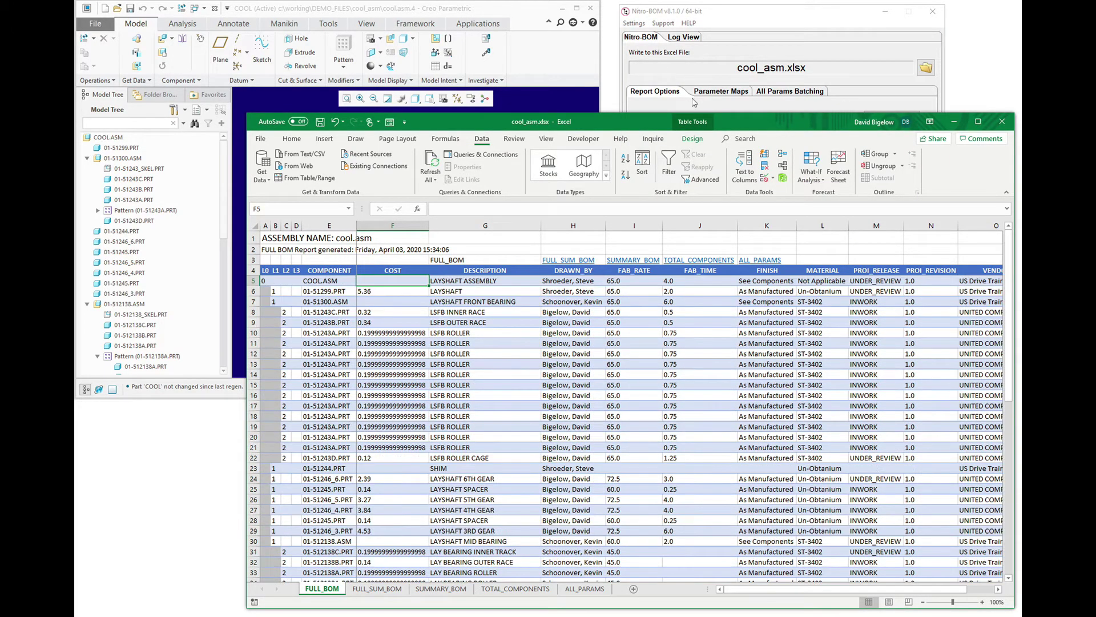
click(694, 102)
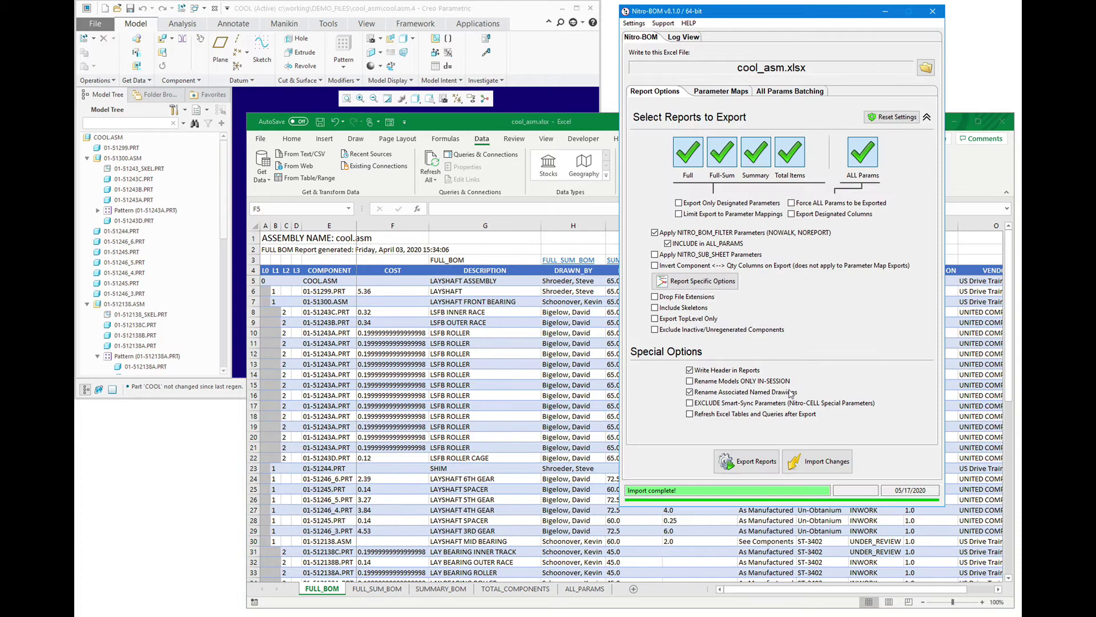
click(755, 461)
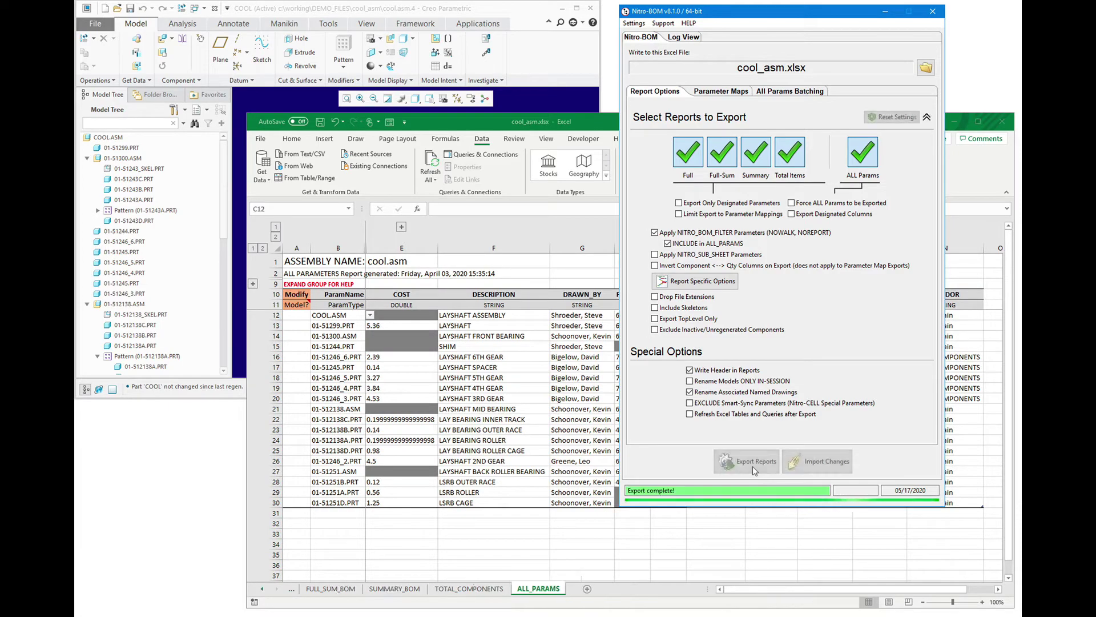
Open the regenerated FULL_BOM sheet and inspect 01-51300.ASM in E7, listed without sub-parts.
click(264, 596)
click(319, 588)
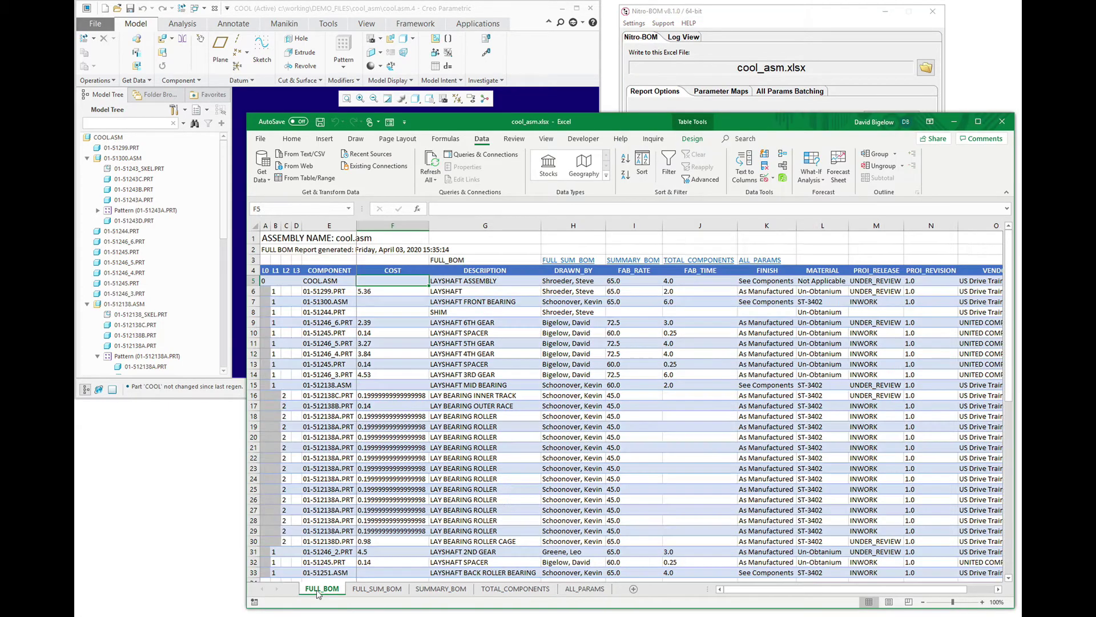
scroll(377, 544, down, 3)
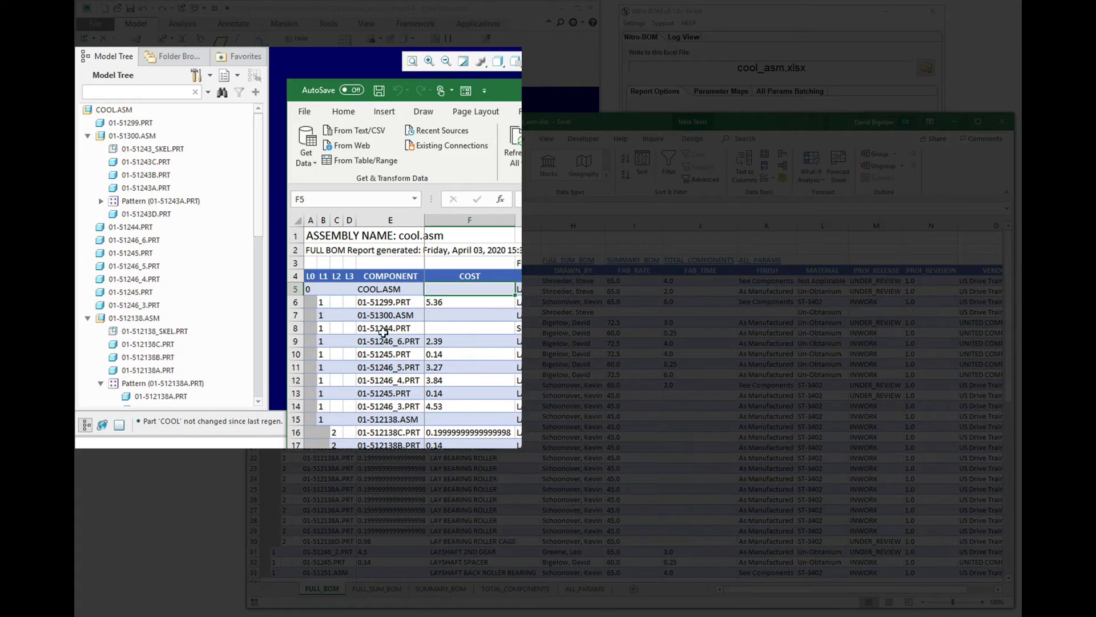
click(381, 316)
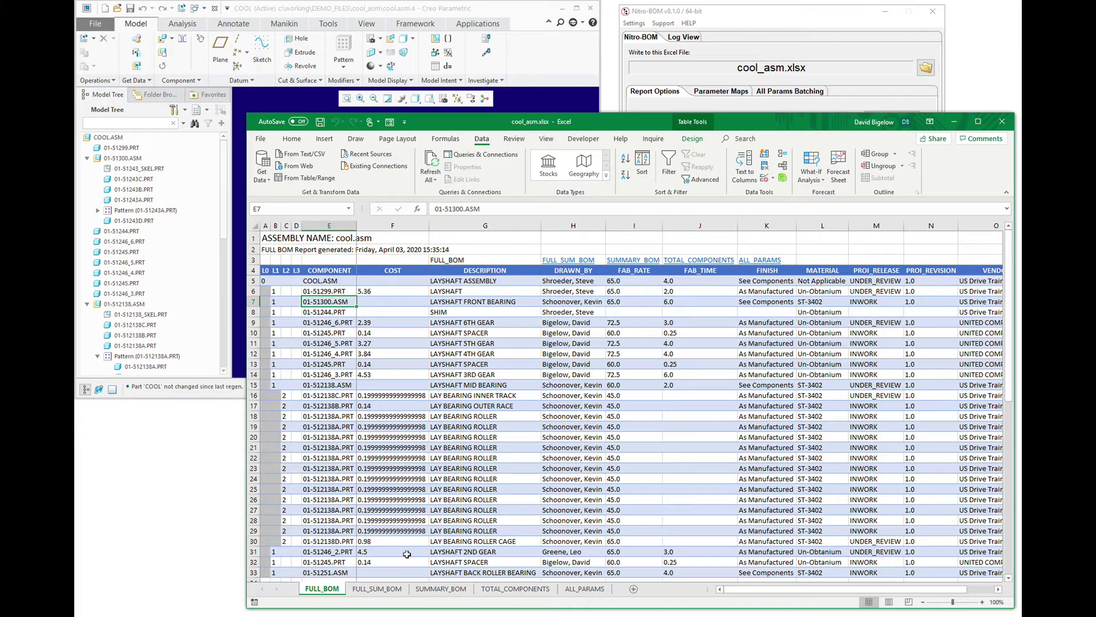
On ALL_PARAMS, expand the filter columns and copy part name 01-51251A.PRT from B29.
click(585, 589)
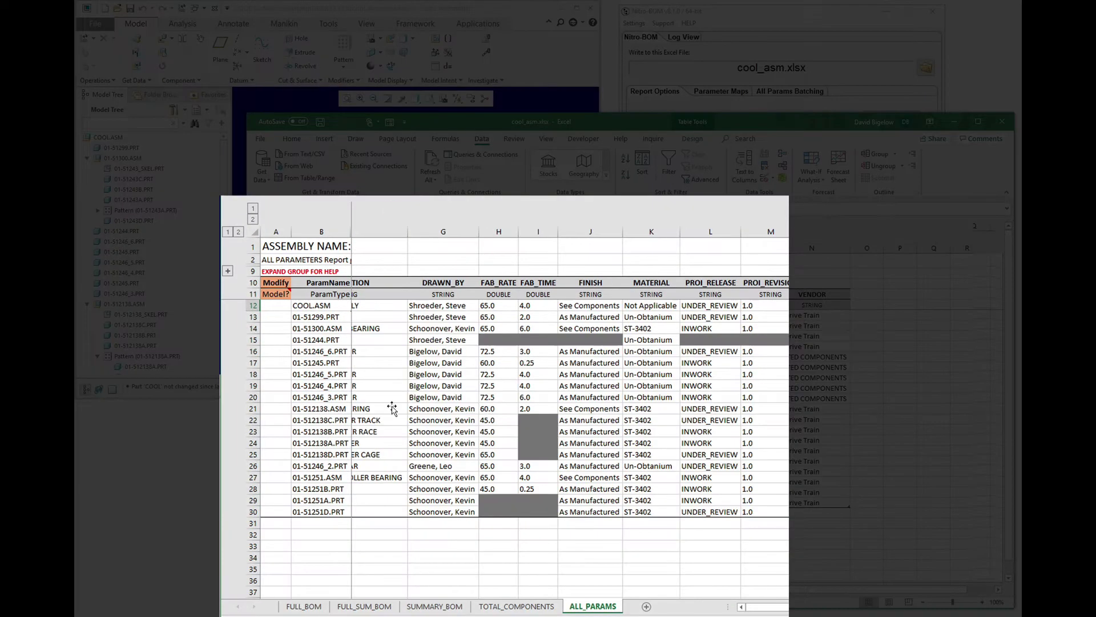
click(402, 228)
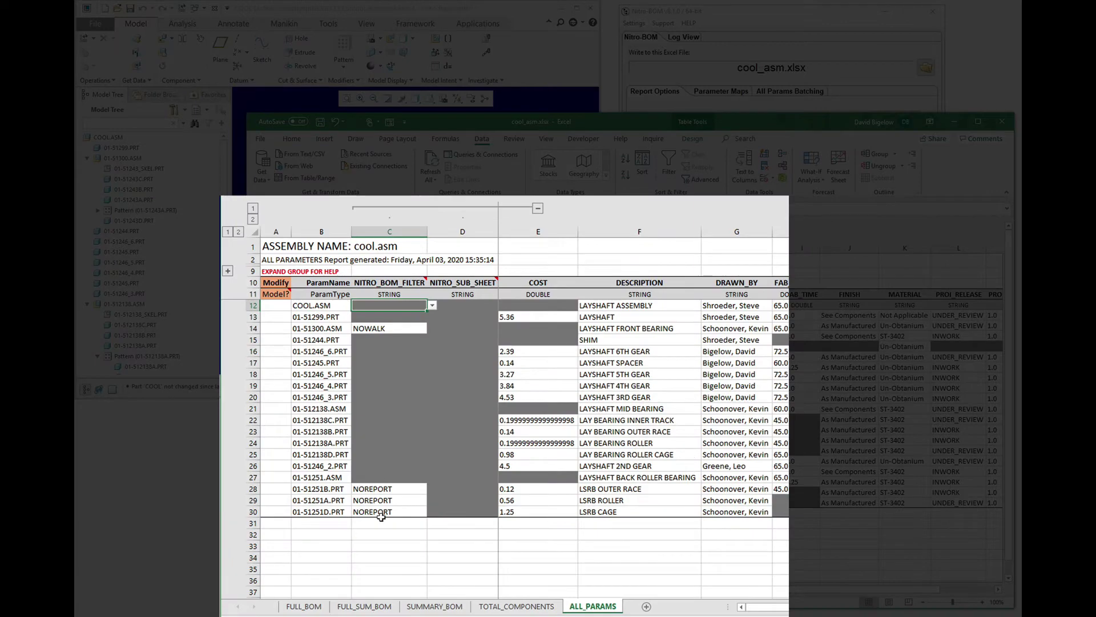
click(315, 496)
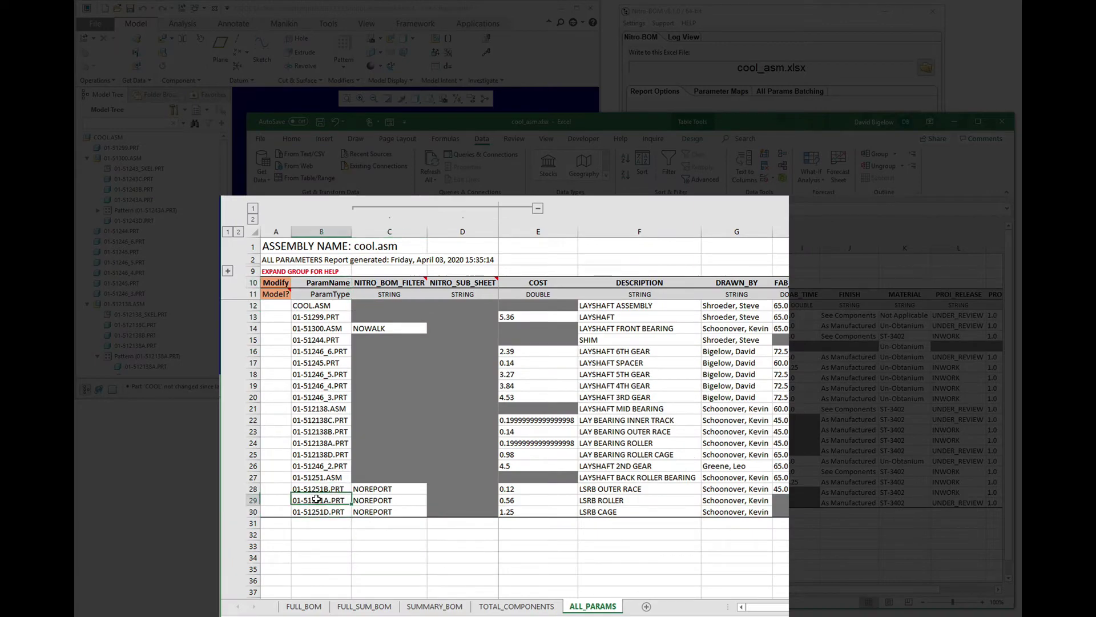
double_click(316, 499)
double_click(318, 498)
key(ctrl+c)
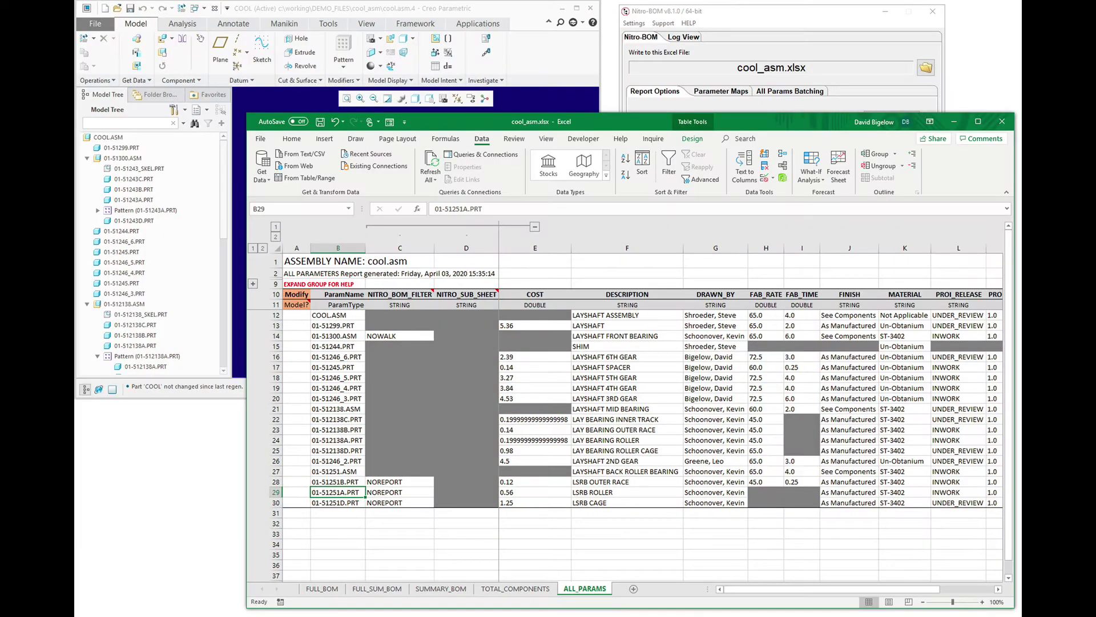
Search FULL_BOM for 01-51251A.PRT, then return to ALL_PARAMS.
click(321, 589)
key(ctrl+f)
key(ctrl+v)
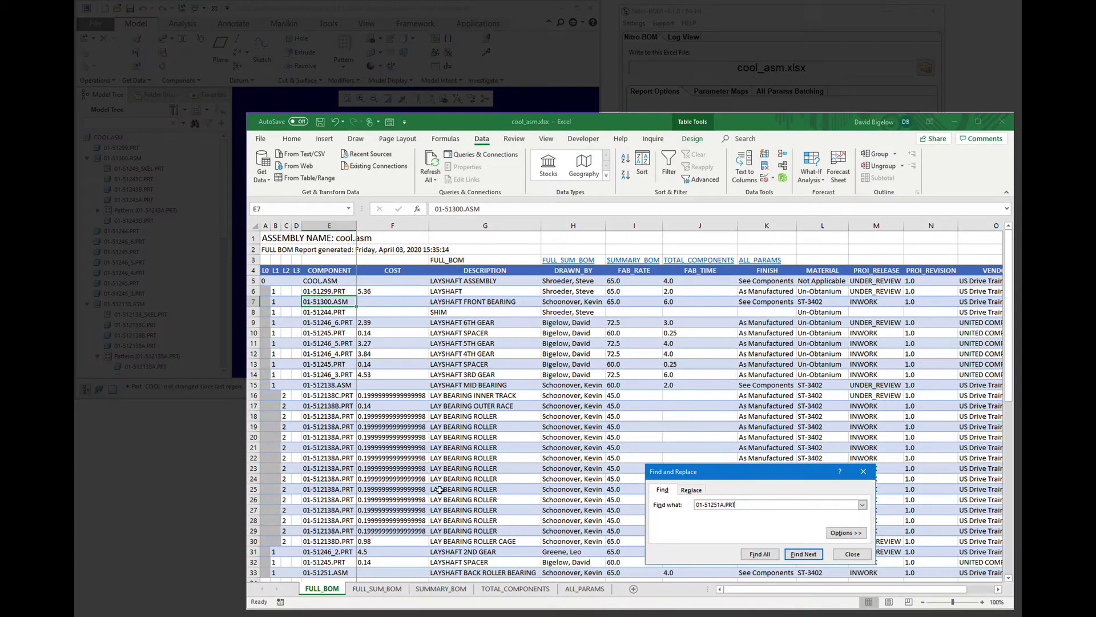
key(Escape)
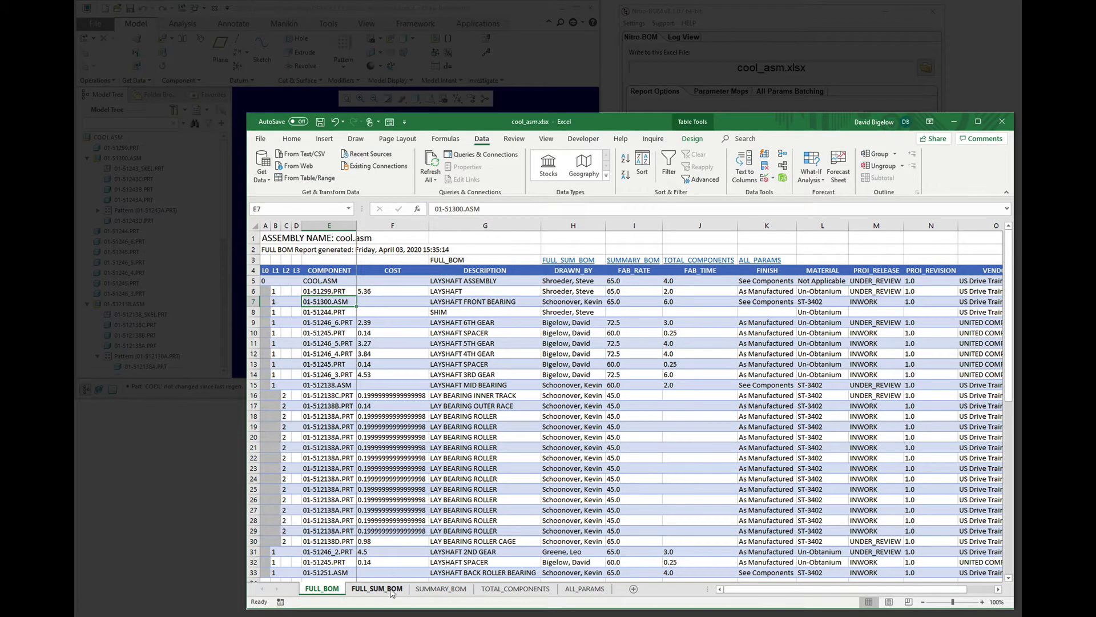
click(584, 589)
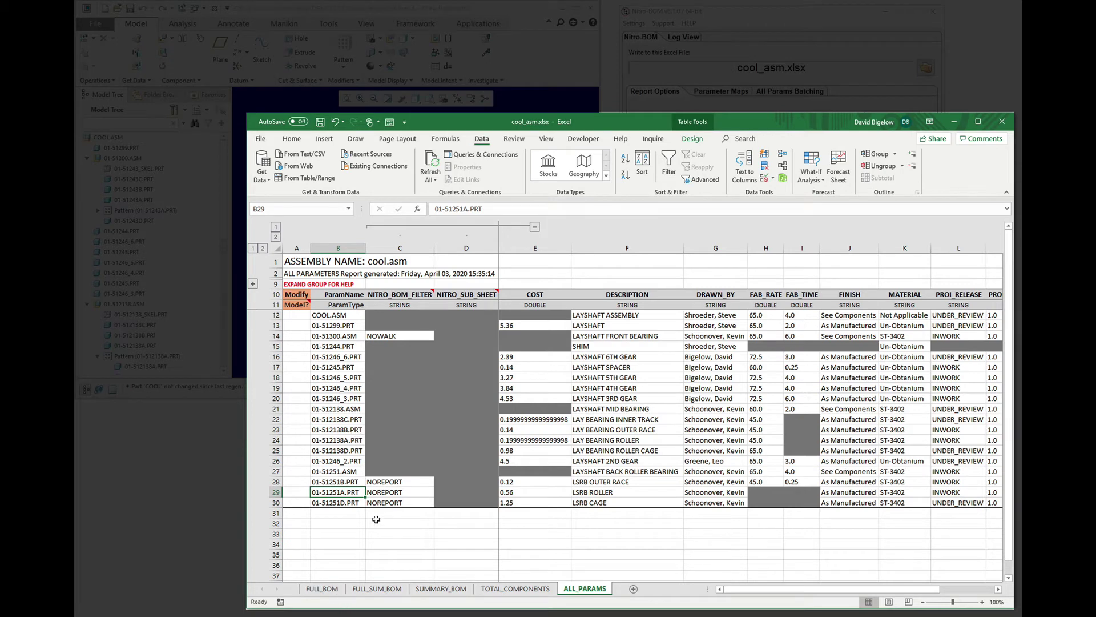
Flag row 29 (01-51251A.PRT, NOREPORT) as modified with x in A29.
click(399, 491)
click(438, 492)
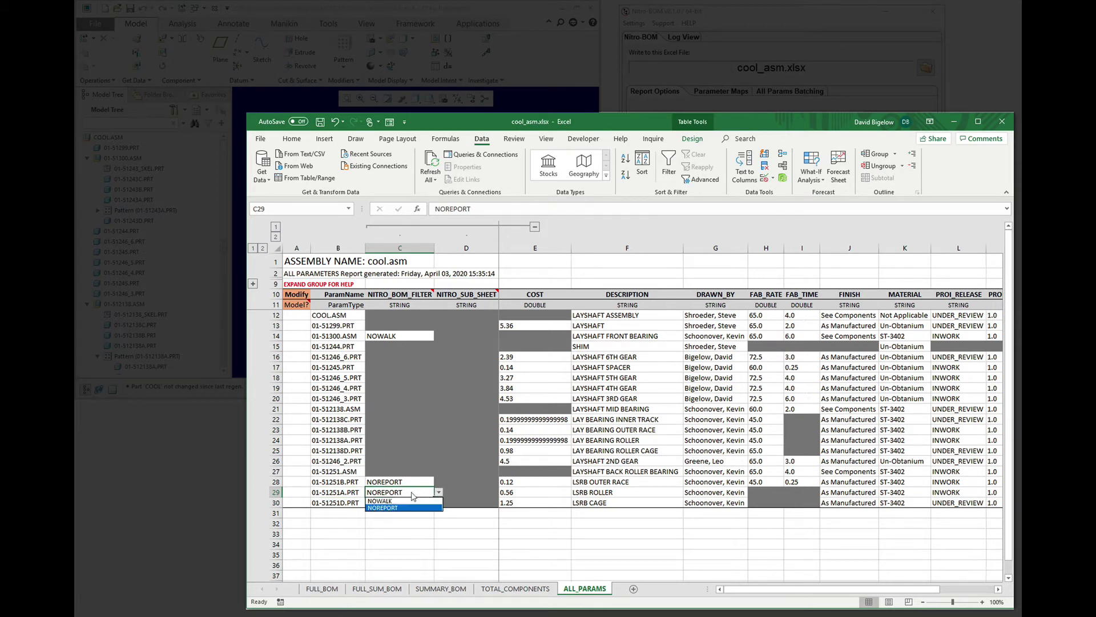
click(316, 492)
key(Left)
text(x)
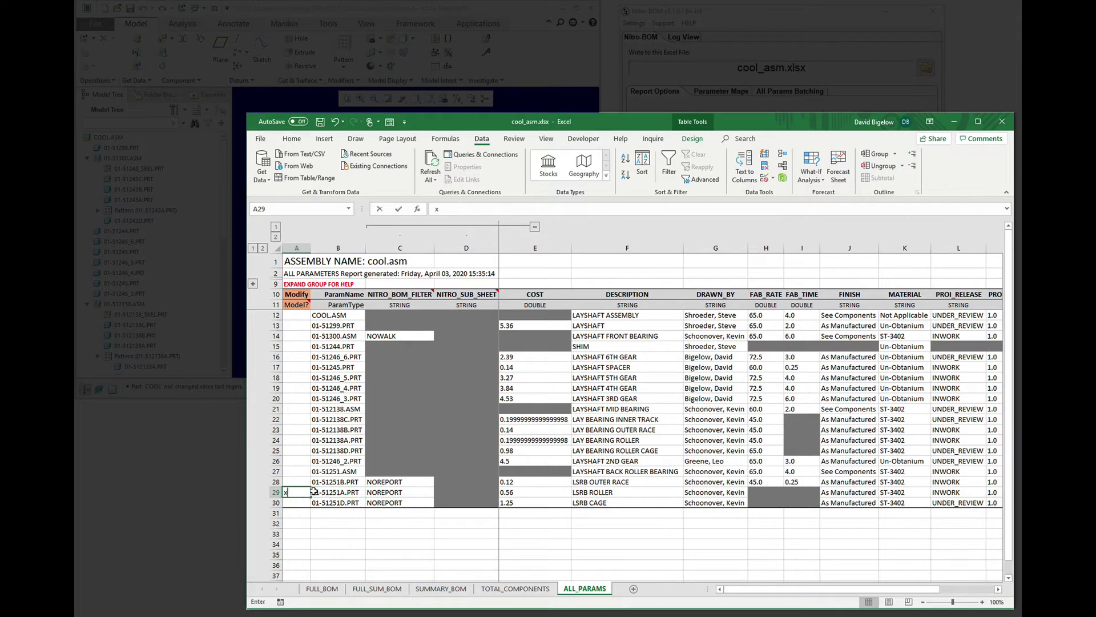
key(Return)
Set the NITRO_BOM_FILTER column type in C11 to DELETE.
click(417, 304)
click(438, 304)
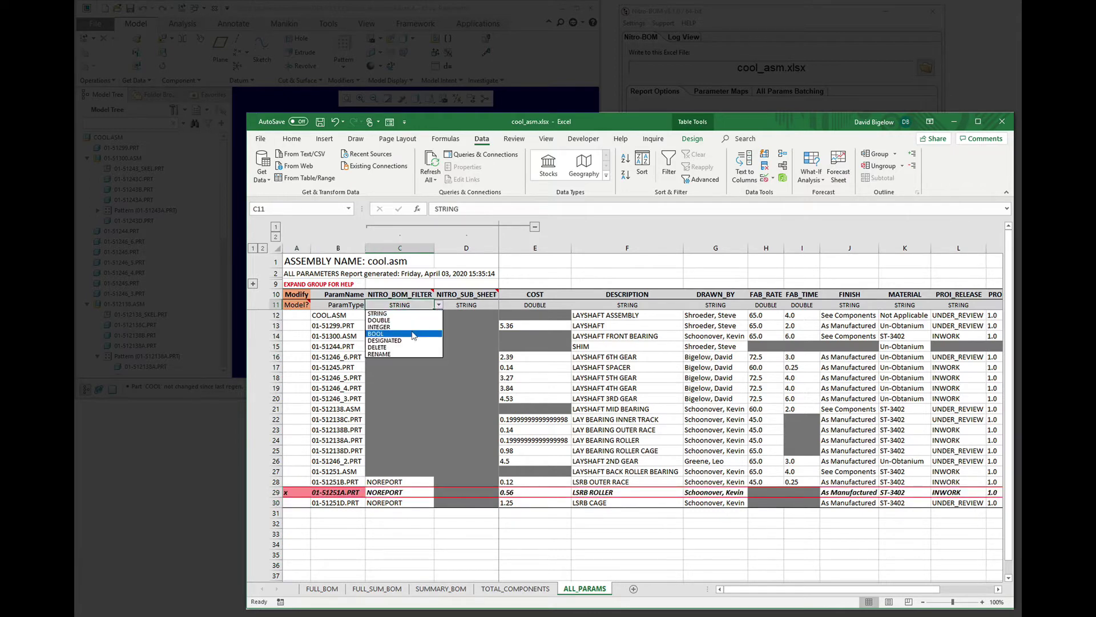
click(403, 349)
click(324, 483)
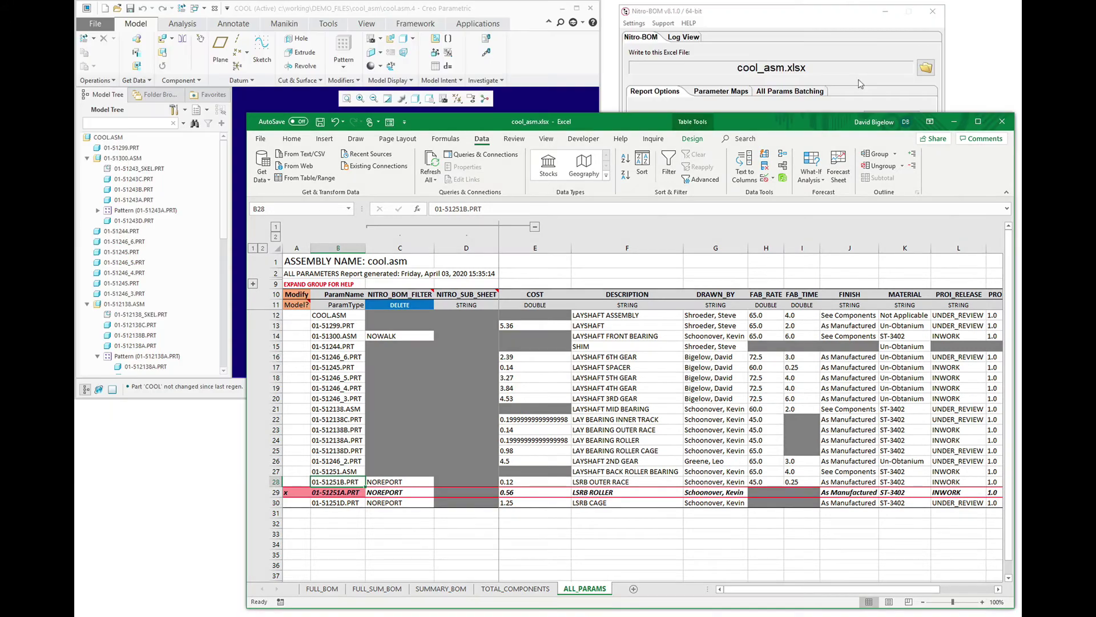
Import the filter deletion into the model and re-export the reports.
click(849, 69)
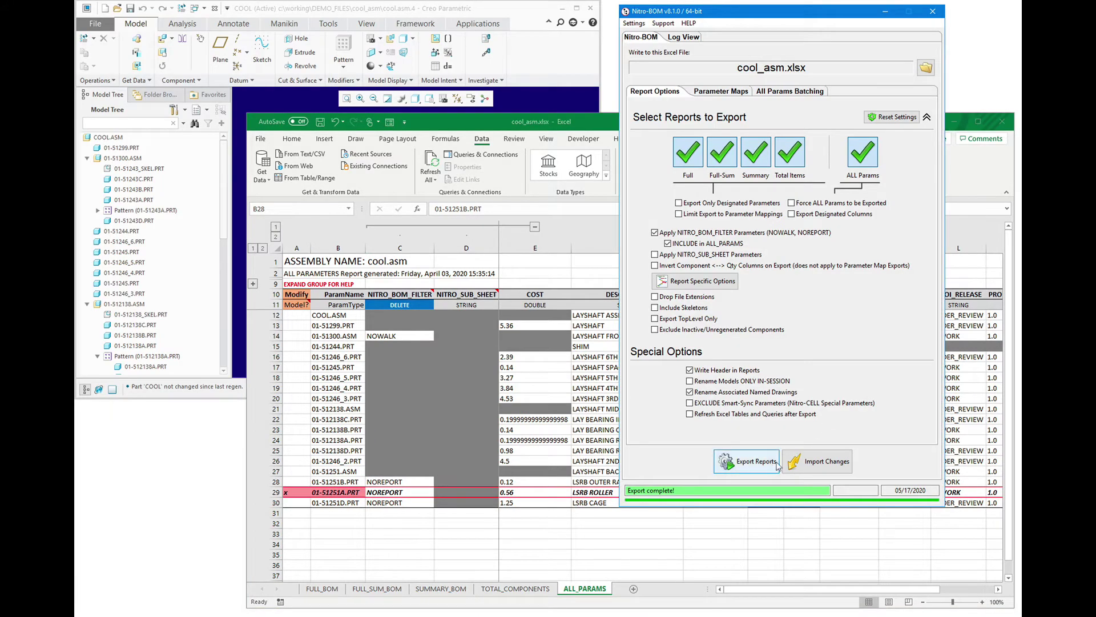
click(802, 462)
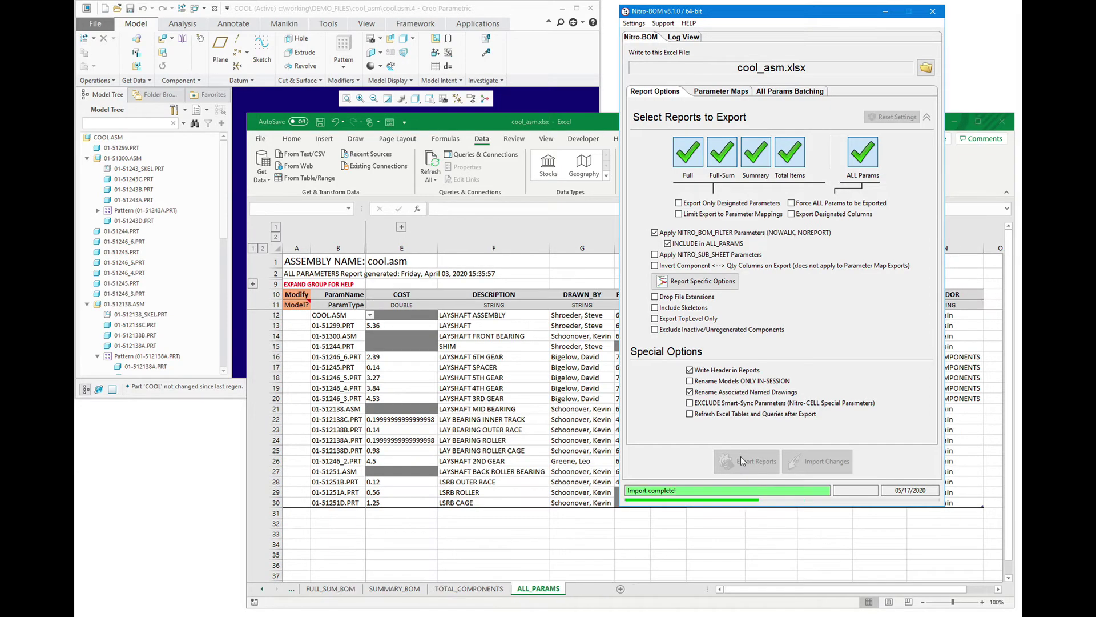
click(737, 462)
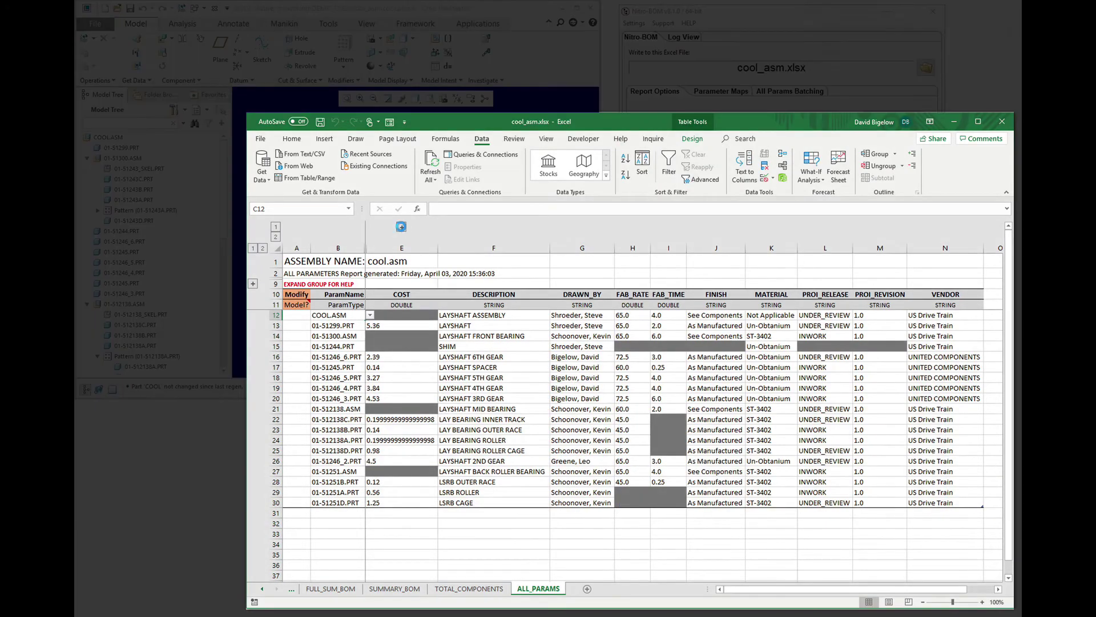
Copy 01-51251A.PRT from B29 and find it in the regenerated FULL_BOM sheet.
click(402, 227)
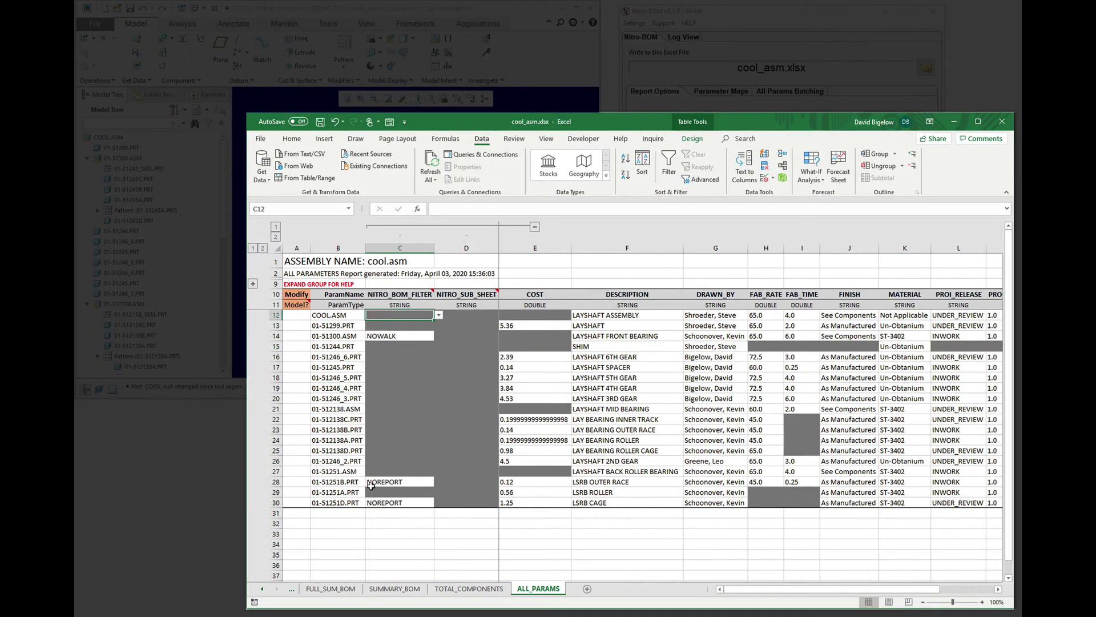
double_click(325, 493)
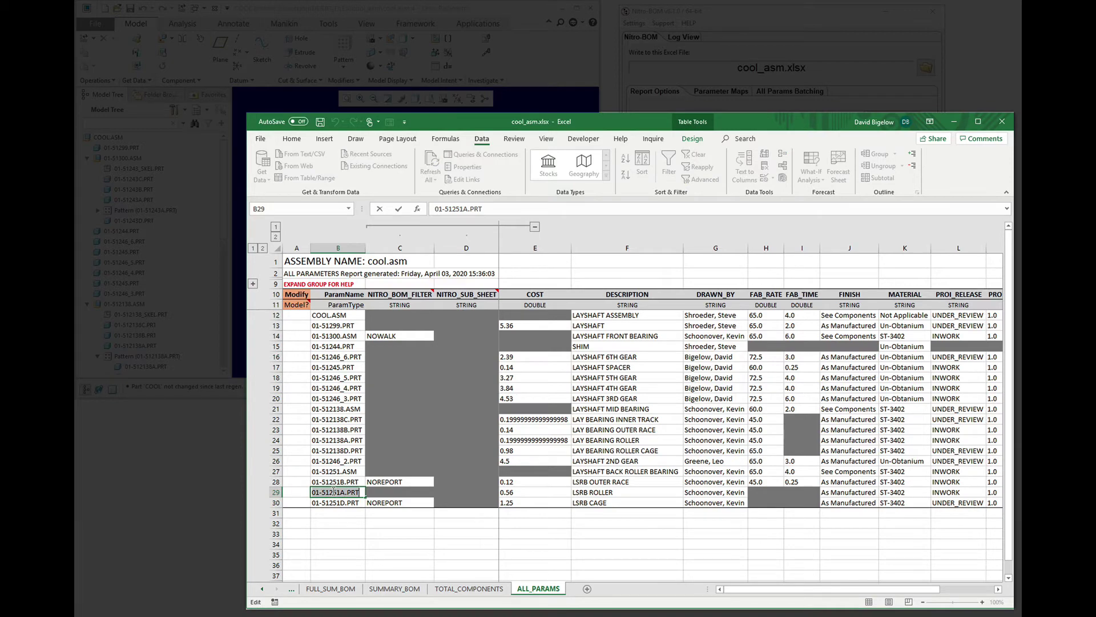
key(Escape)
click(261, 589)
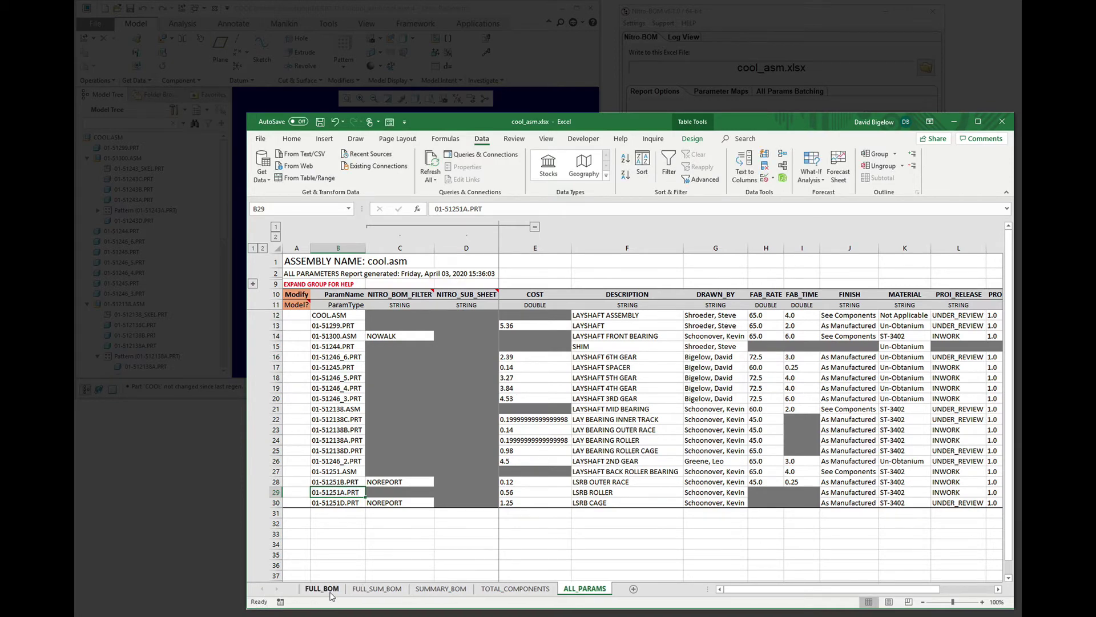
click(322, 589)
key(ctrl+f)
key(Return)
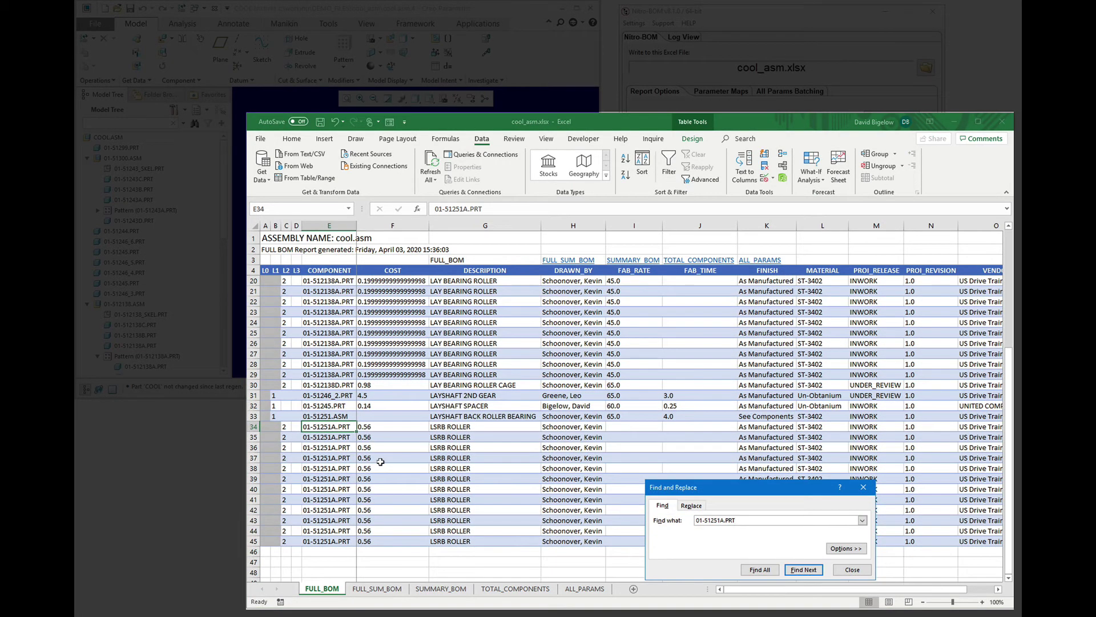
key(Escape)
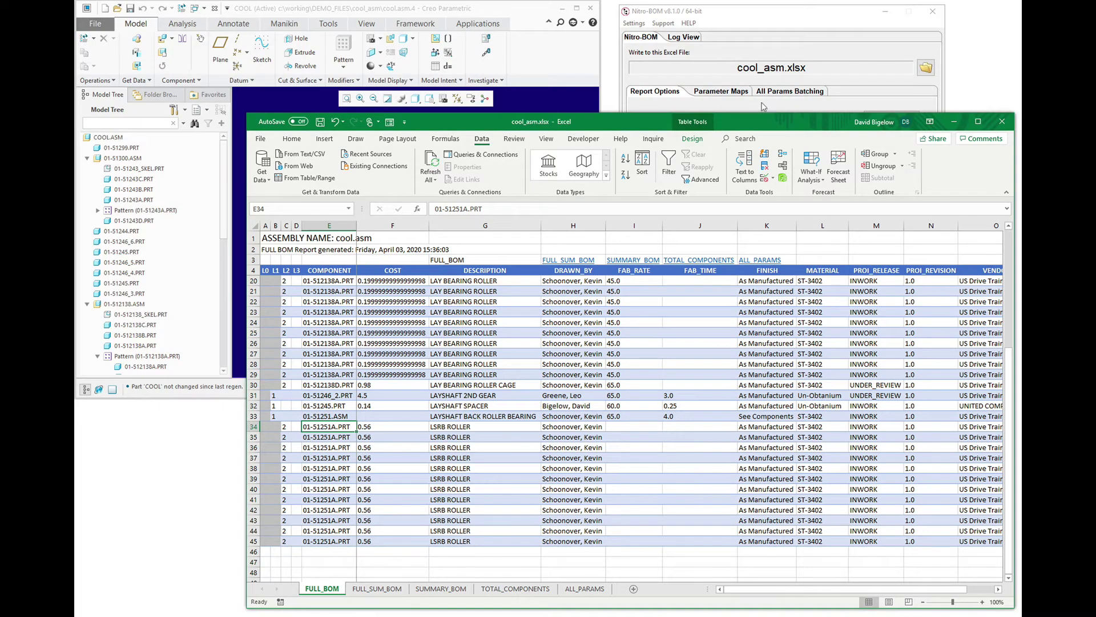
Disable Apply NITRO_BOM_FILTER Parameters, export unfiltered reports, and view cool.asm in Creo.
click(730, 108)
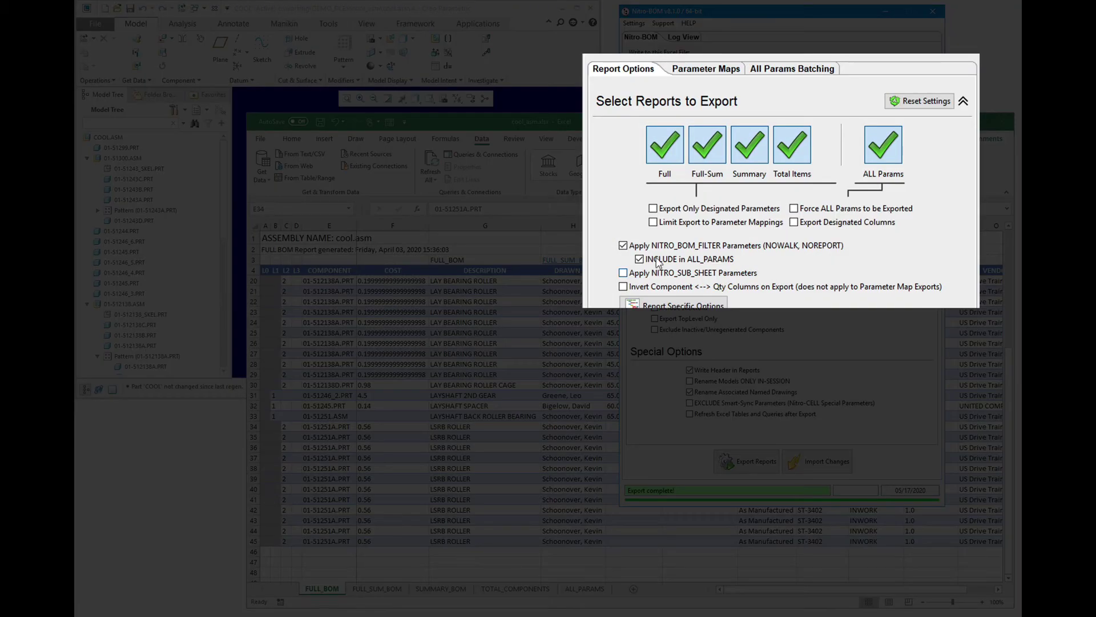
click(685, 244)
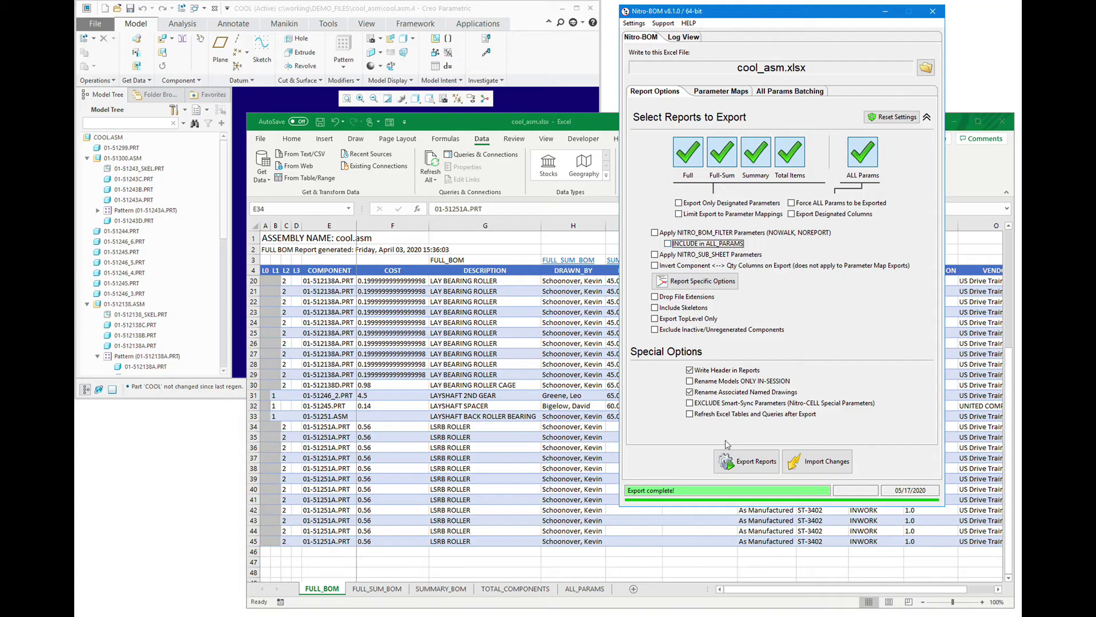
click(743, 467)
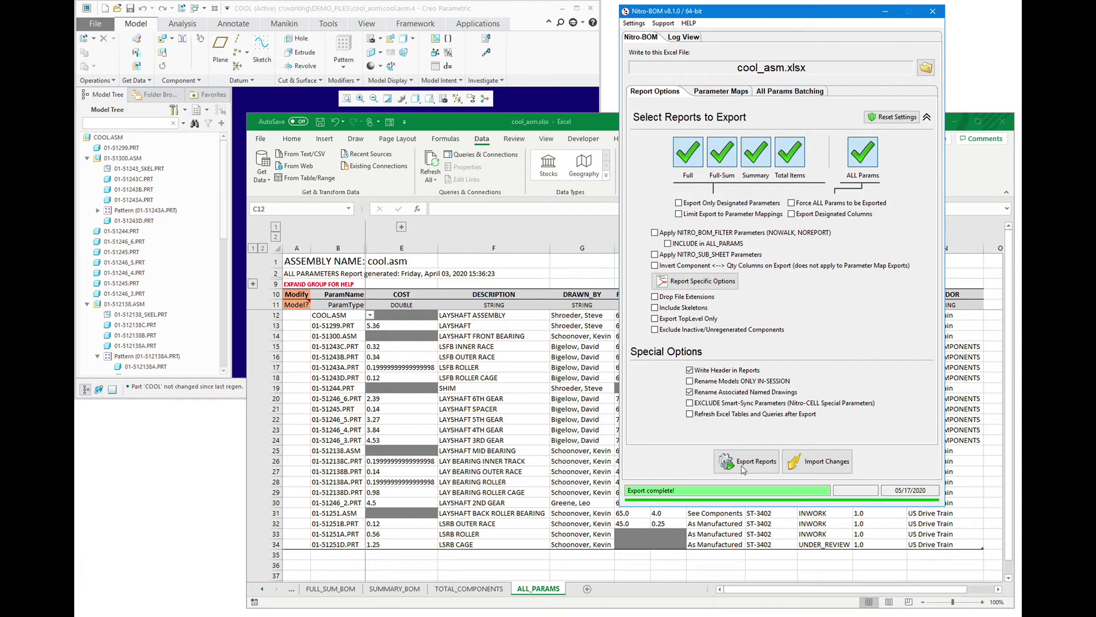
click(188, 215)
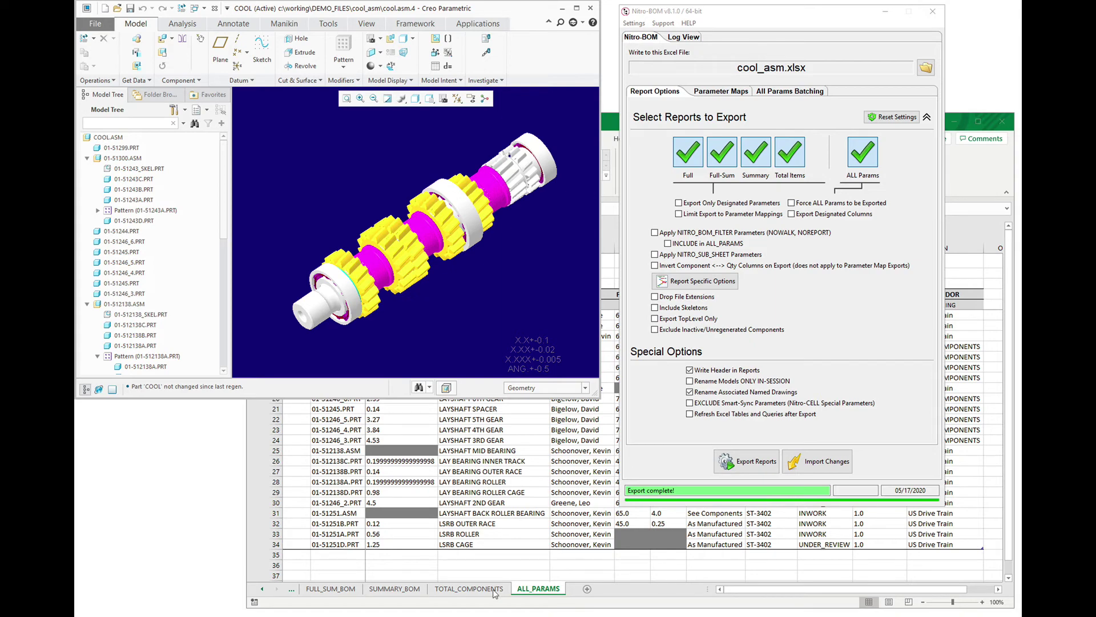
Show the filter columns on ALL_PARAMS and check the NOWALK value in C14 for 01-51300.ASM.
click(521, 590)
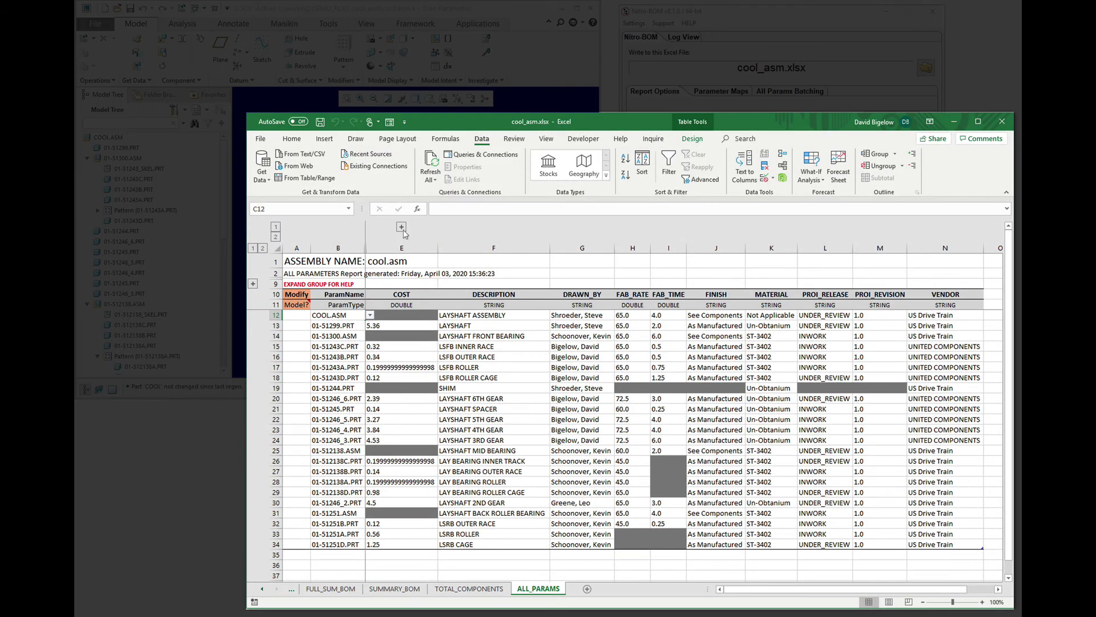
click(406, 227)
click(382, 337)
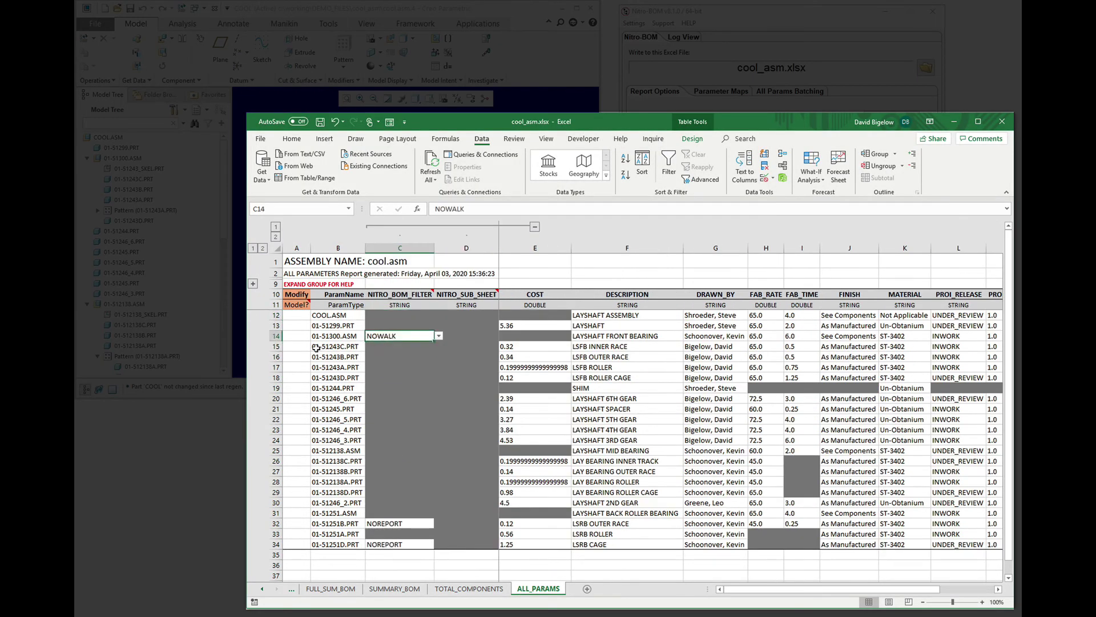